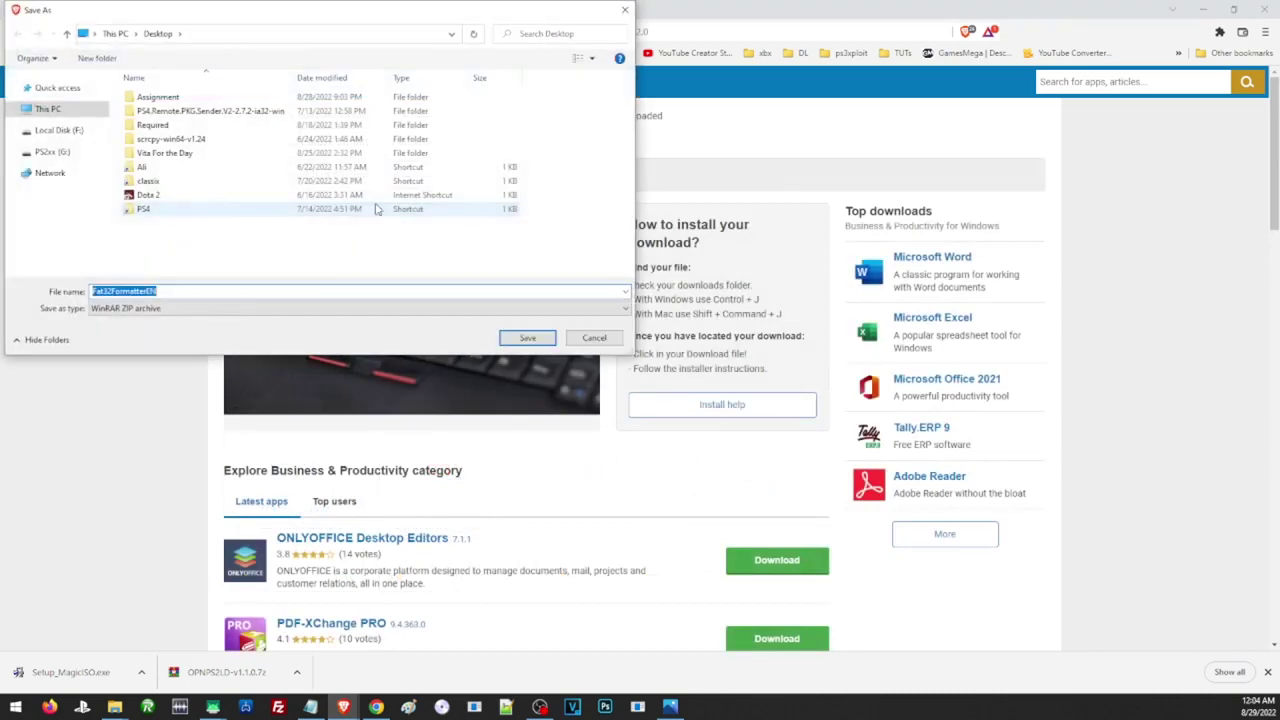
{"action": "left_click", "coordinate": [541, 334]}
{"action": "type", "text": "https://www.mediafire.com/file/7a9gtmbubbscthm/USBUTIL_v2.2_rev1.0_EN_Update.zip/file"}
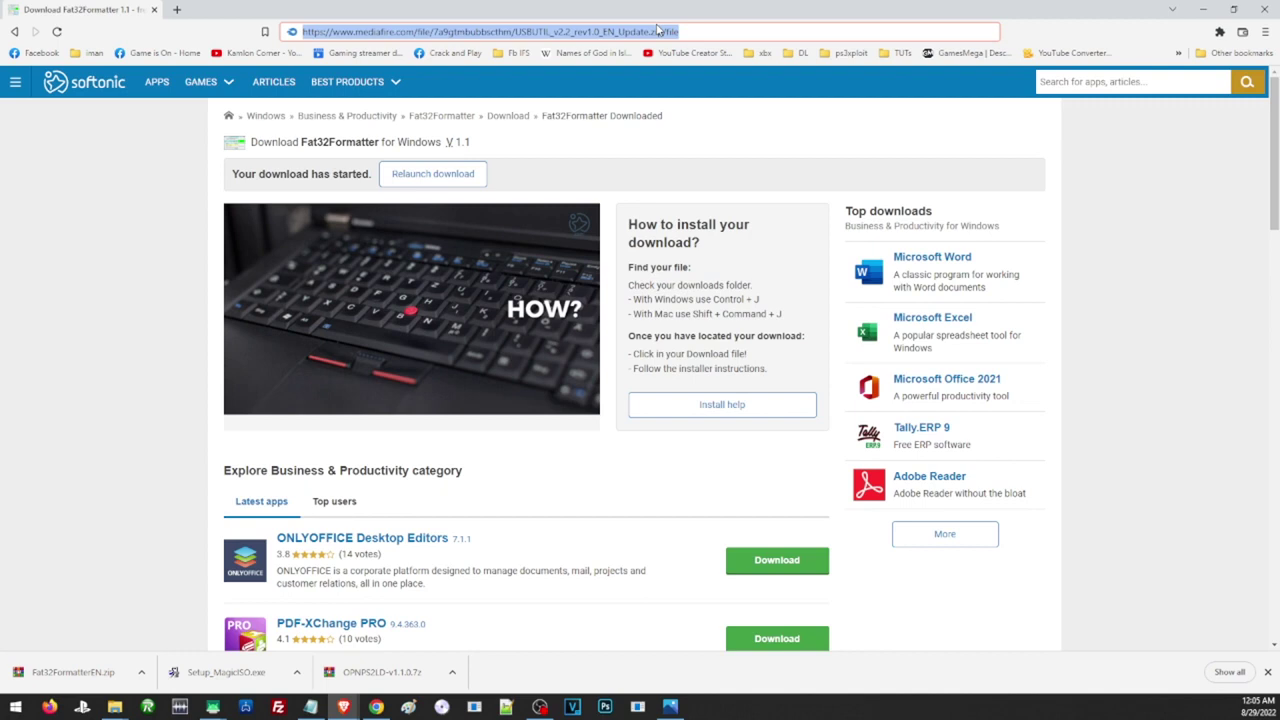
{"action": "key", "text": "Return"}
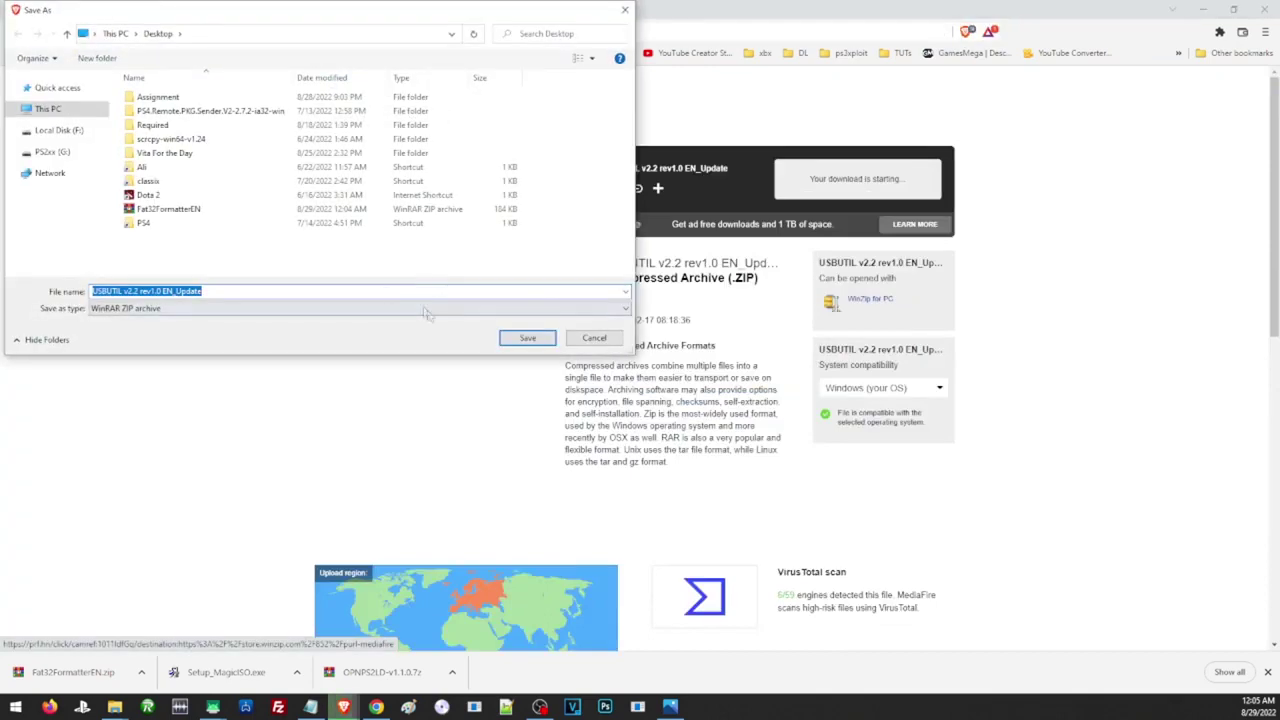
{"action": "left_click", "coordinate": [527, 339]}
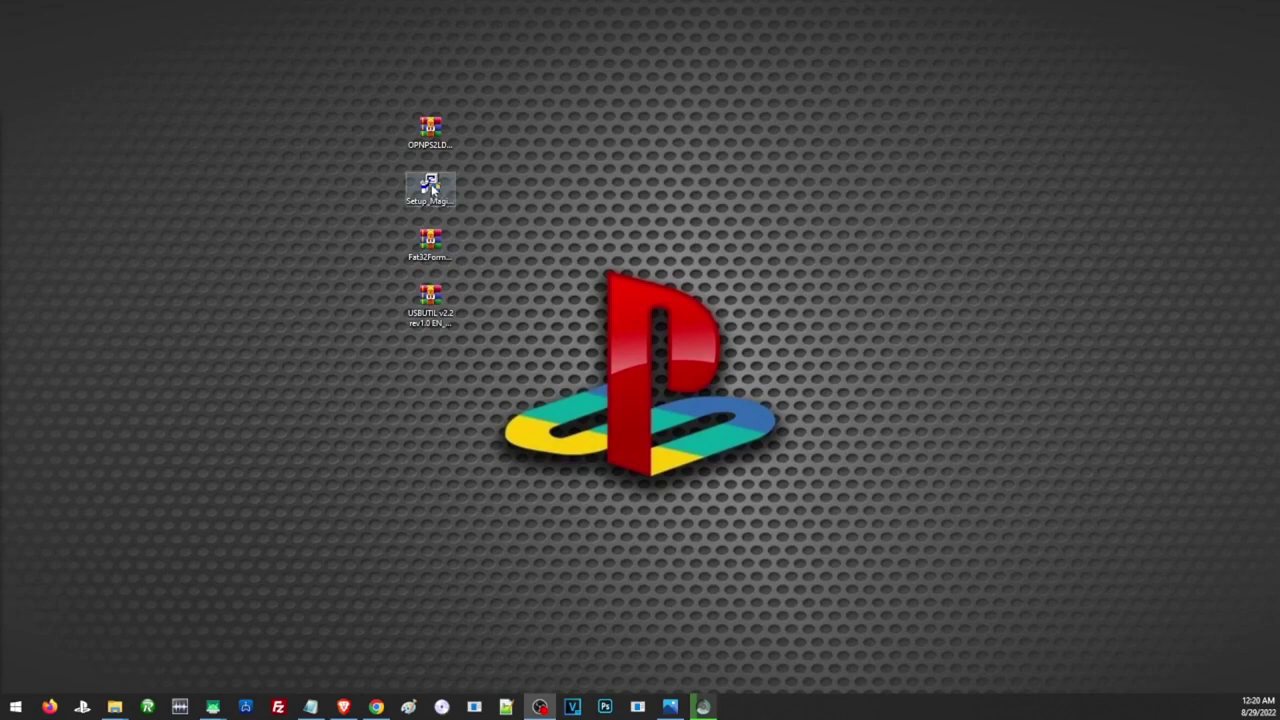
- Run the MagicISO setup program saved on the desktop
{"action": "double_click", "coordinate": [432, 188]}
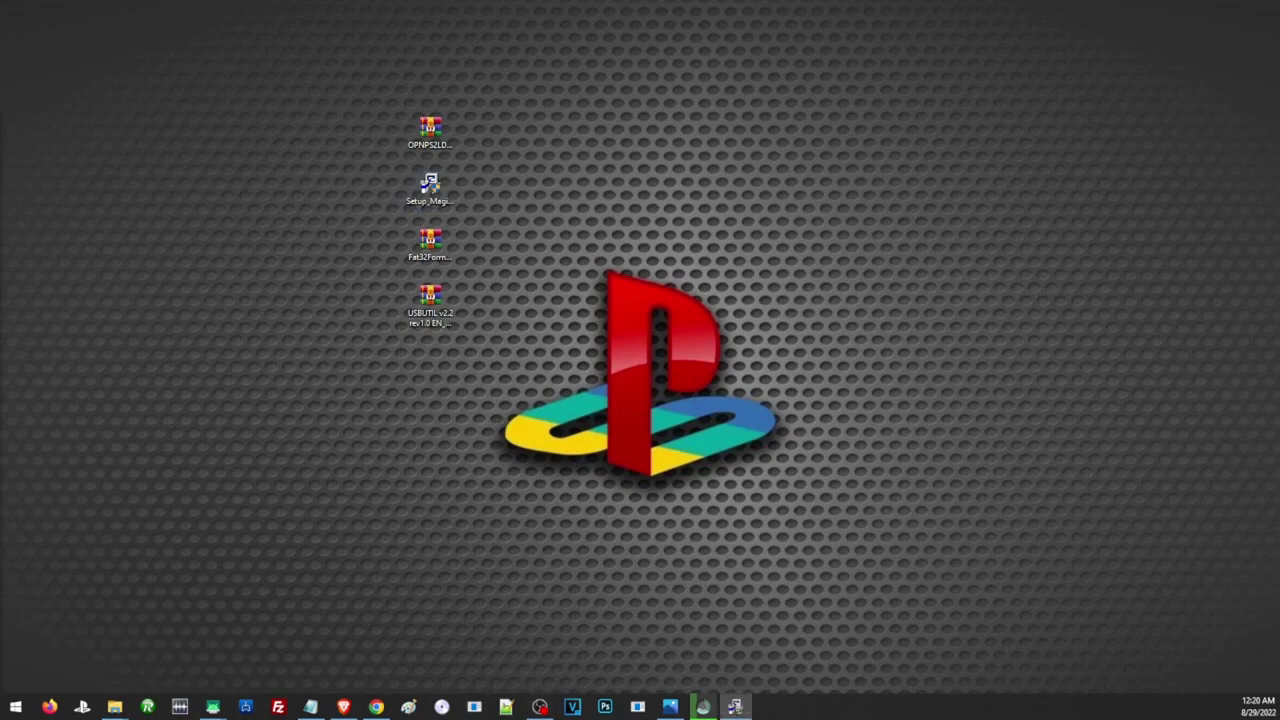
{"action": "left_click", "coordinate": [476, 524]}
{"action": "left_click", "coordinate": [486, 524]}
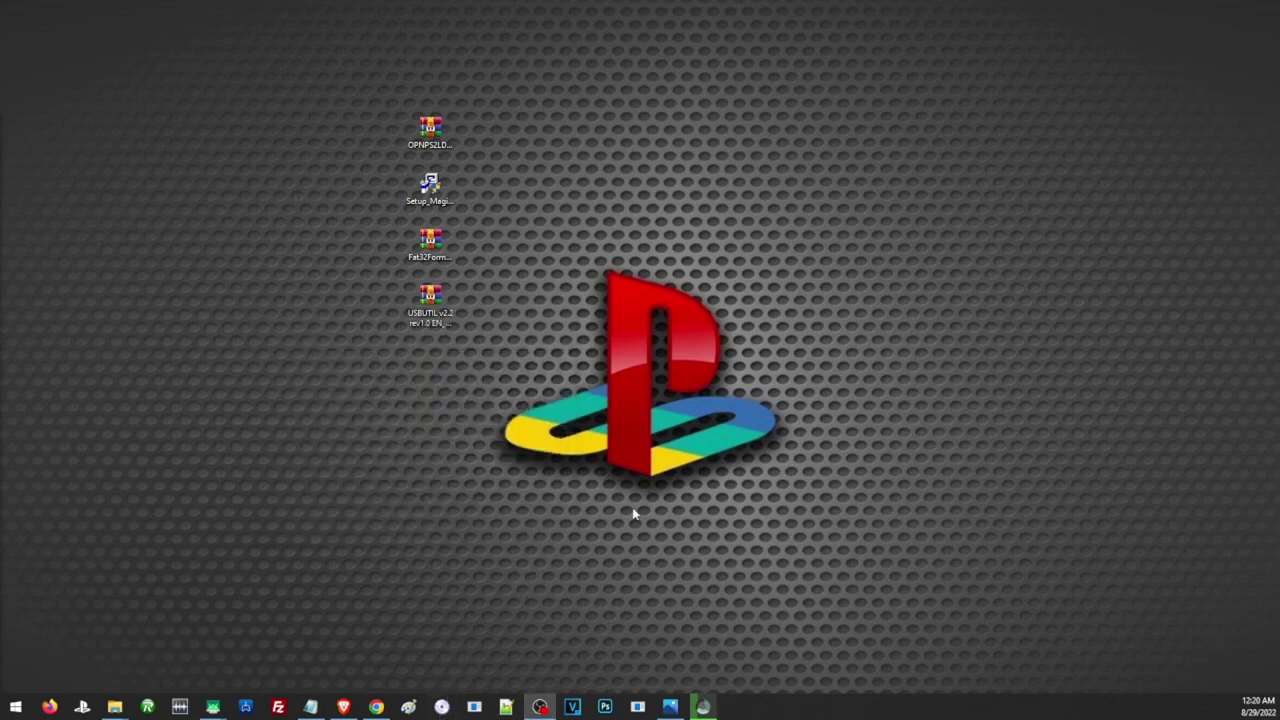
- Open Magic ISO Maker, start Make ISO from CD/DVD-ROM and show the available source drives
{"action": "left_click", "coordinate": [443, 708]}
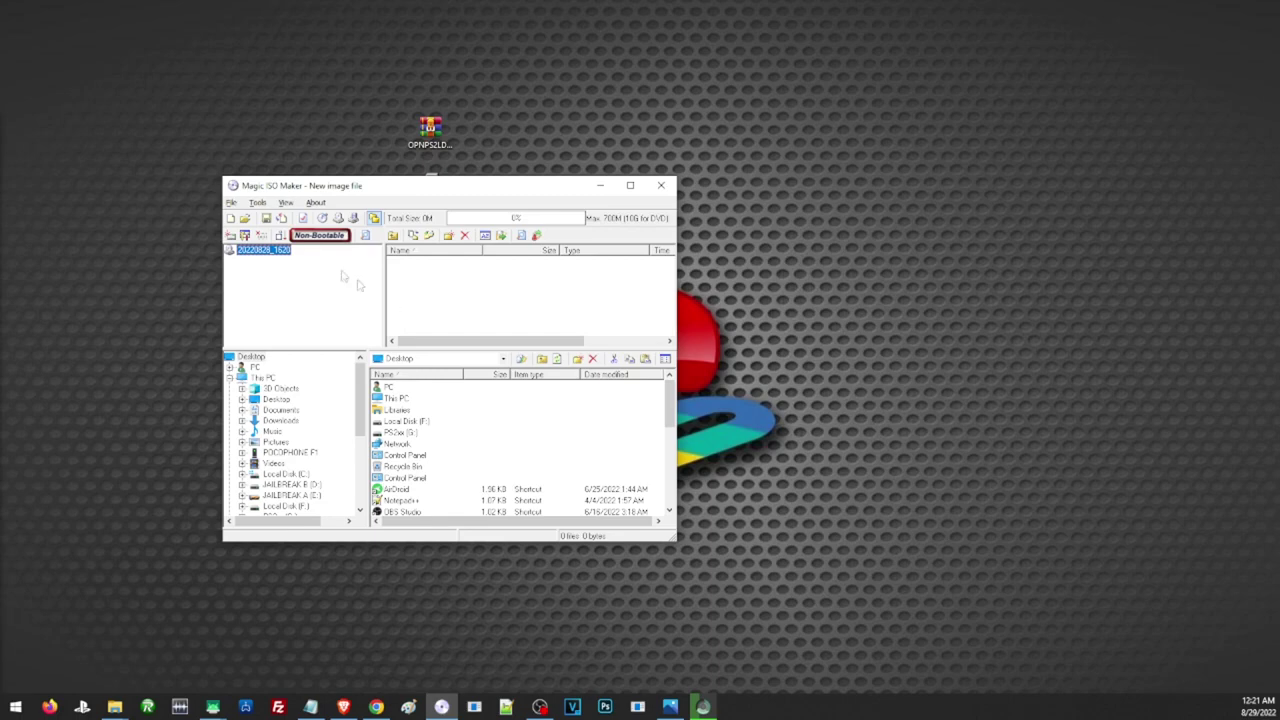
{"action": "left_click", "coordinate": [257, 203]}
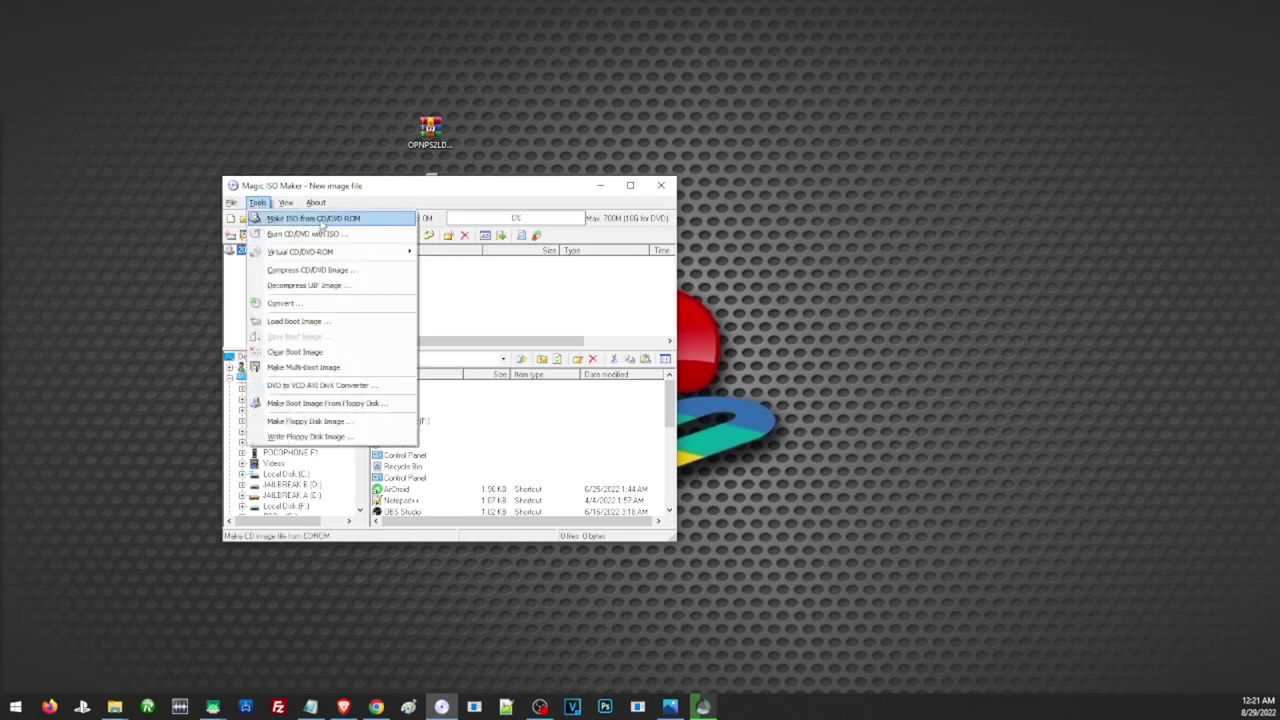
{"action": "left_click", "coordinate": [324, 224]}
{"action": "left_click_drag", "start_coordinate": [608, 247], "coordinate": [476, 262]}
{"action": "left_click", "coordinate": [534, 292]}
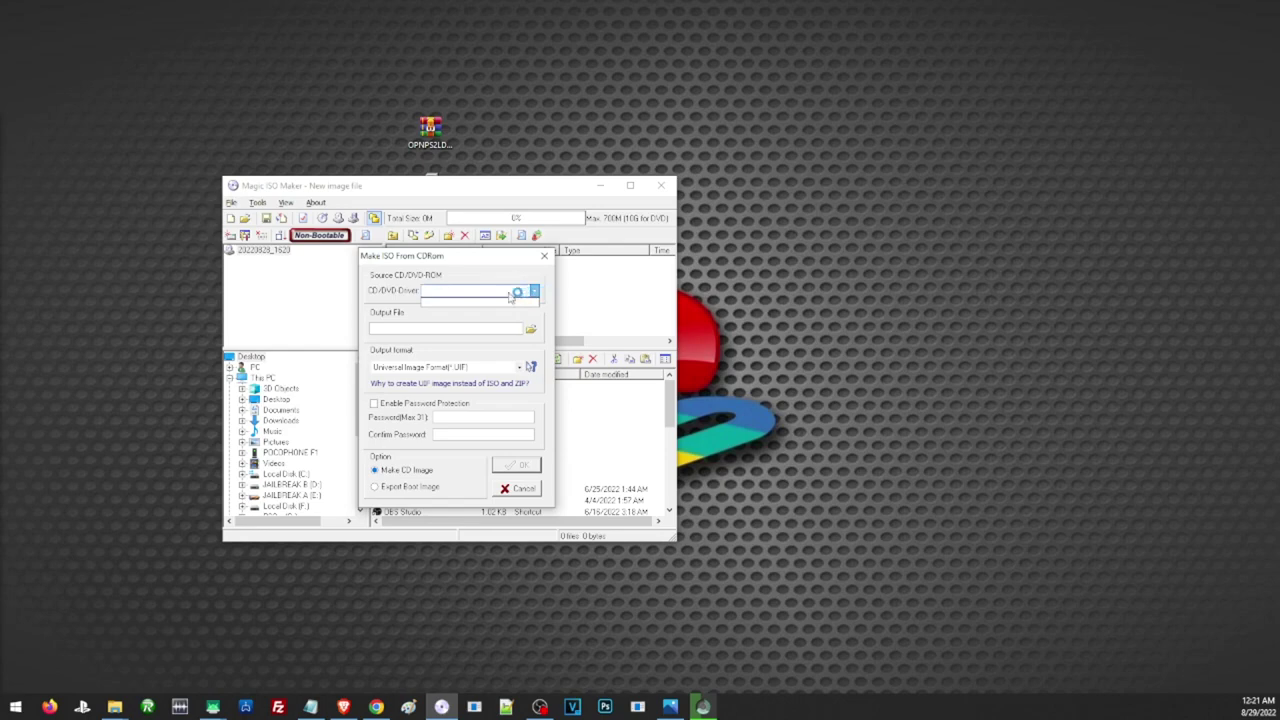
- Set the disc image's output format to Standard ISO image file (.ISO), then close Magic ISO Maker without creating the image
{"action": "left_click", "coordinate": [530, 329]}
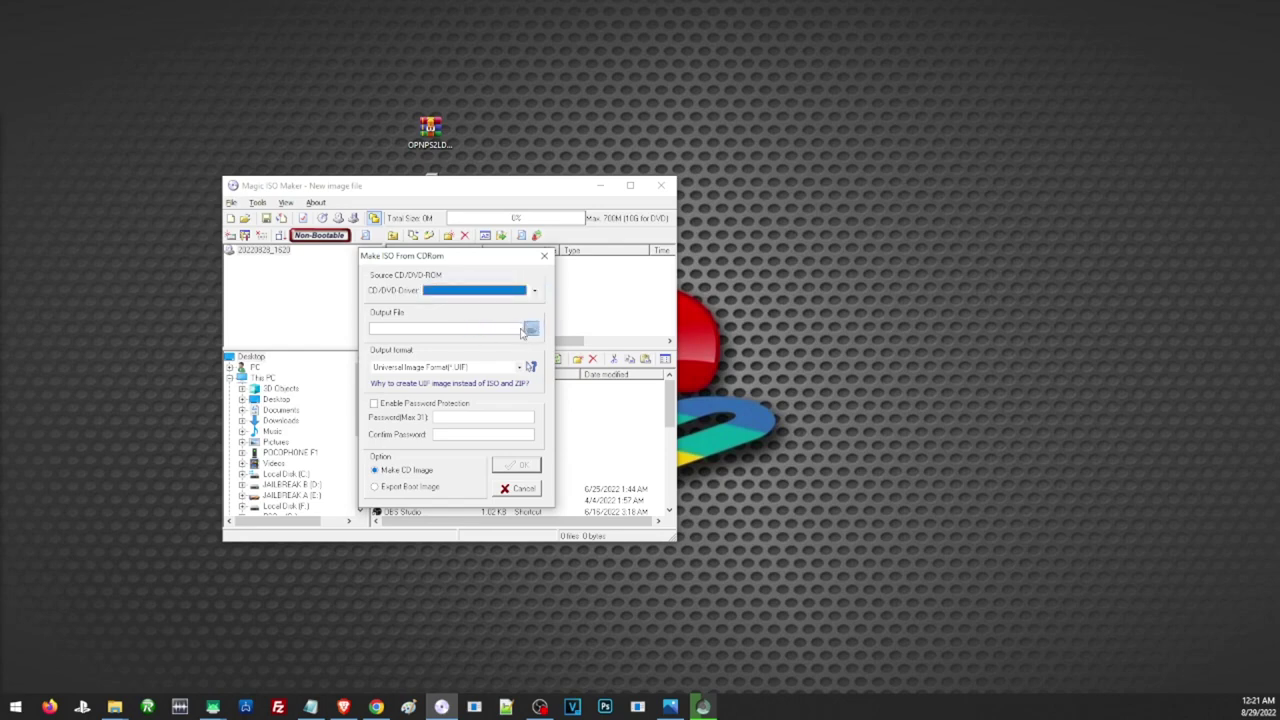
{"action": "left_click", "coordinate": [519, 368]}
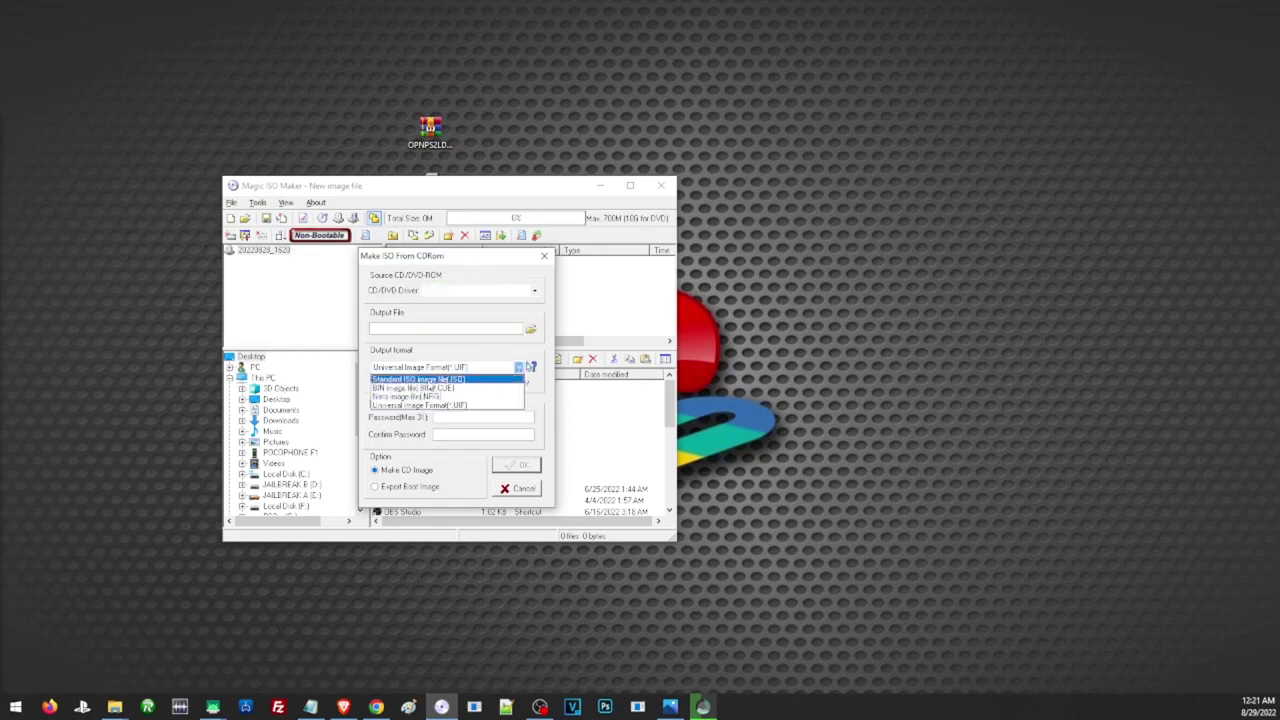
{"action": "left_click", "coordinate": [438, 380]}
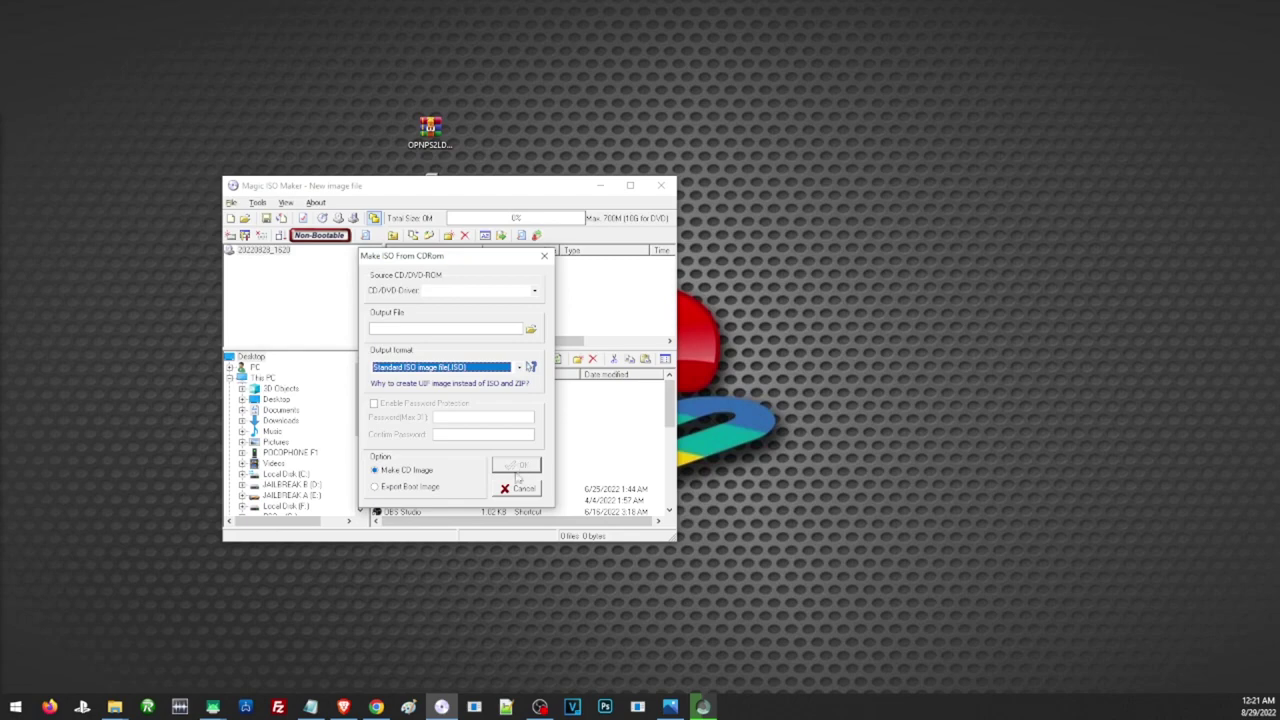
{"action": "left_click", "coordinate": [544, 256]}
{"action": "left_click", "coordinate": [663, 190]}
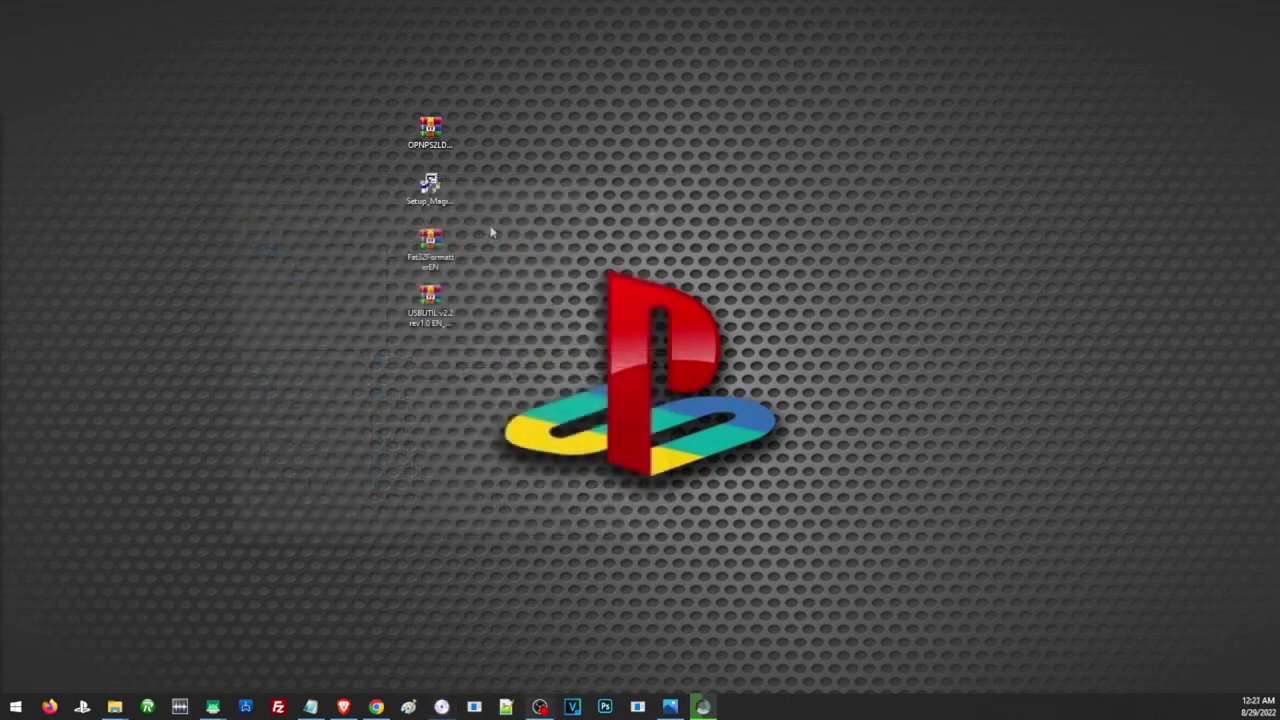
- Extract the Fat32FormatterEN archive onto the desktop and launch Fat32Formatter from the extracted folder
{"action": "right_click", "coordinate": [437, 249]}
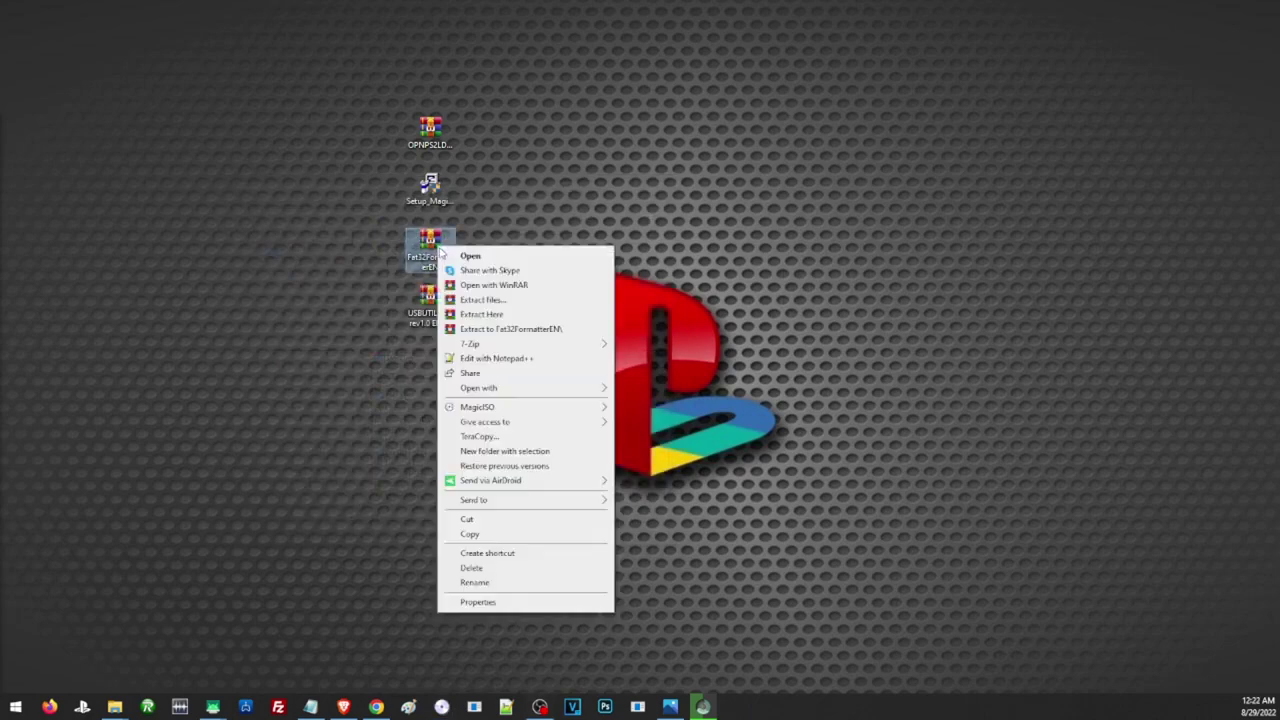
{"action": "left_click", "coordinate": [483, 316]}
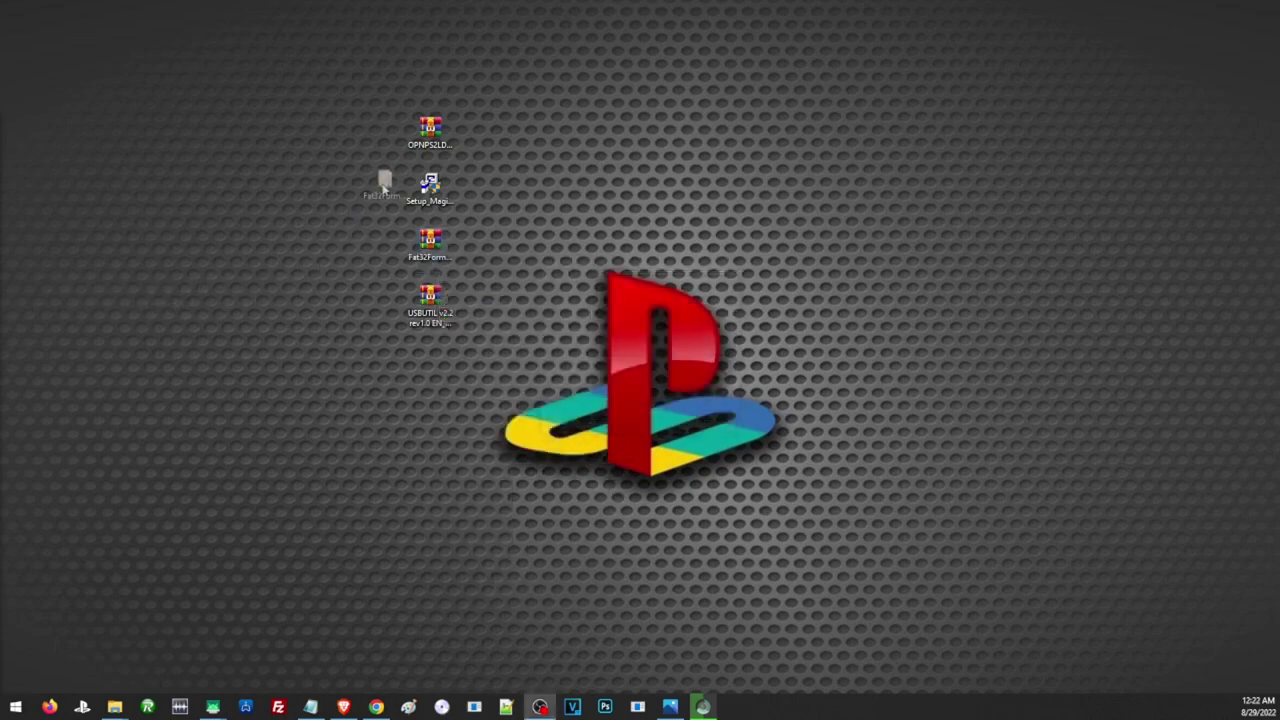
{"action": "double_click", "coordinate": [378, 188]}
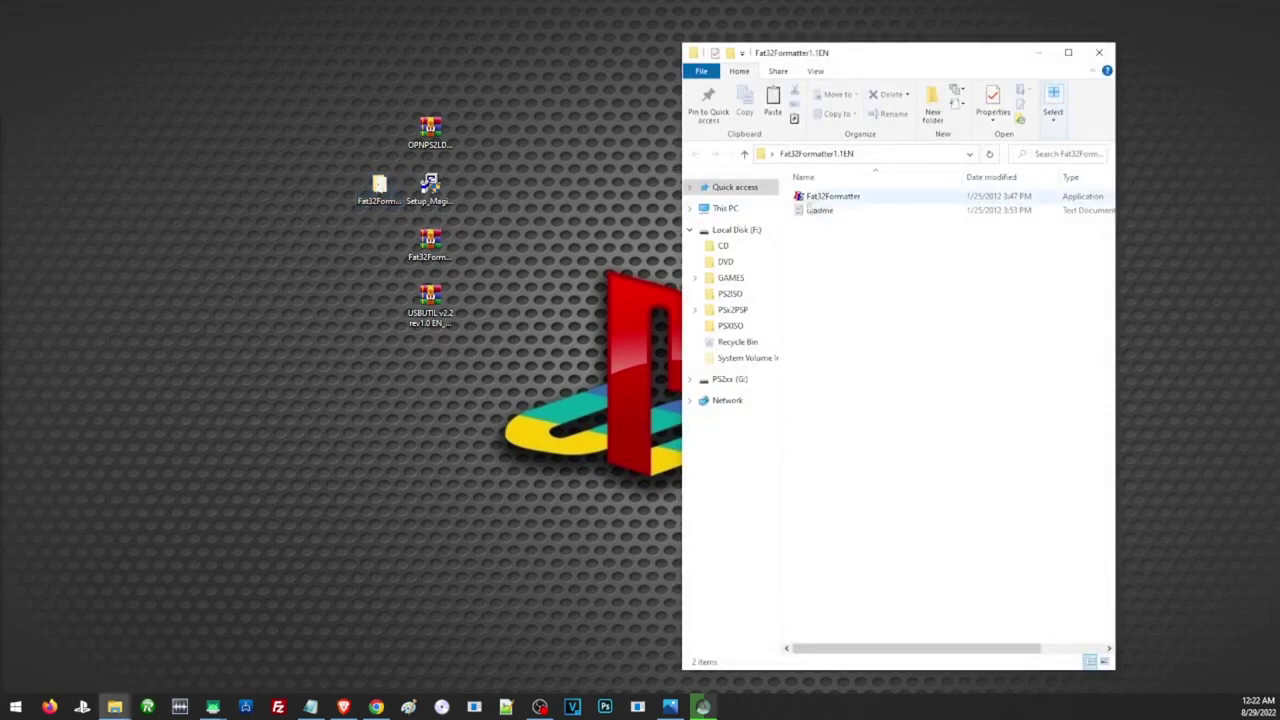
{"action": "double_click", "coordinate": [825, 197]}
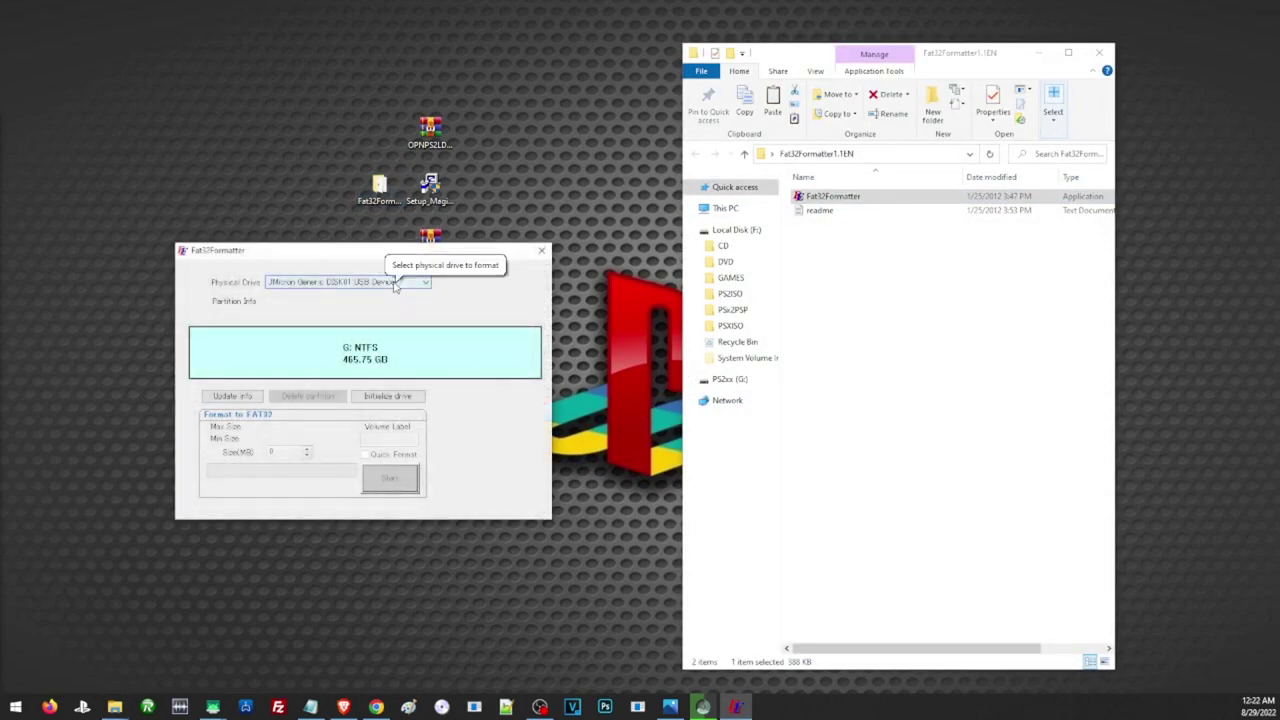
- Inspect the F: partition of the JMicron Generic DISK00 USB Device in Fat32Formatter, then close the program without formatting
{"action": "left_click", "coordinate": [395, 284]}
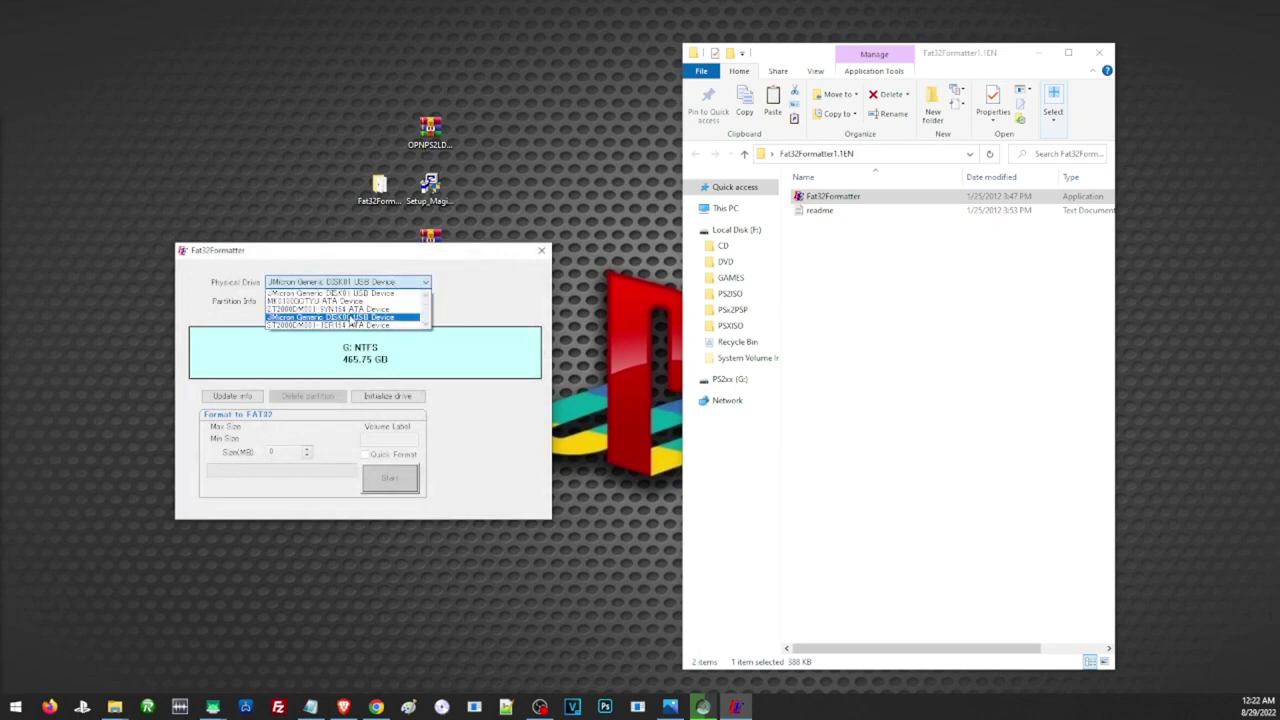
{"action": "left_click", "coordinate": [349, 318]}
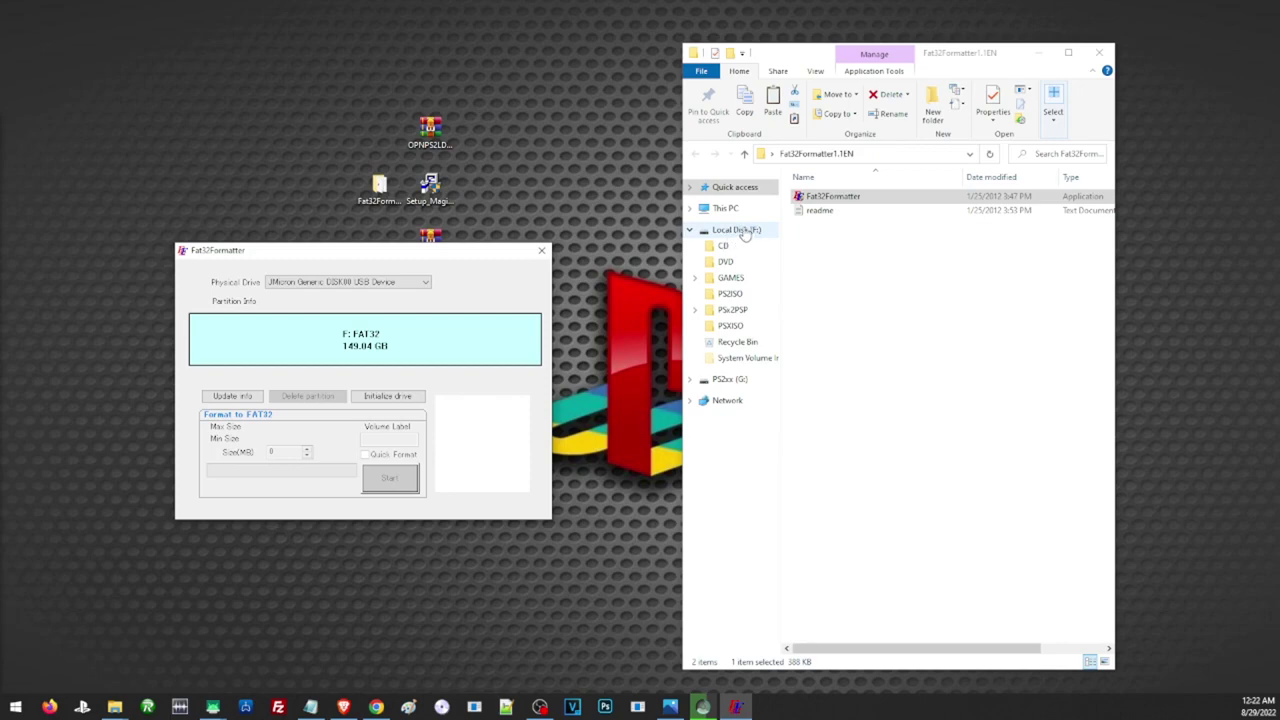
{"action": "left_click", "coordinate": [375, 343]}
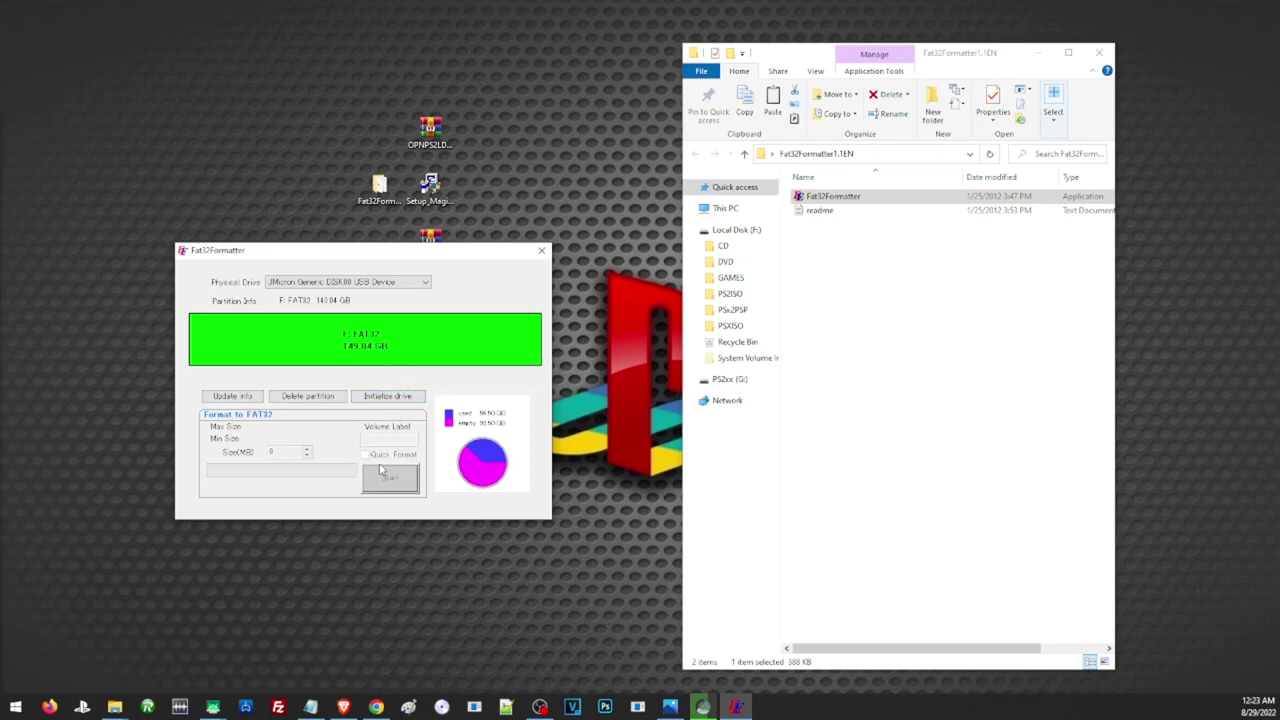
{"action": "left_click", "coordinate": [541, 250]}
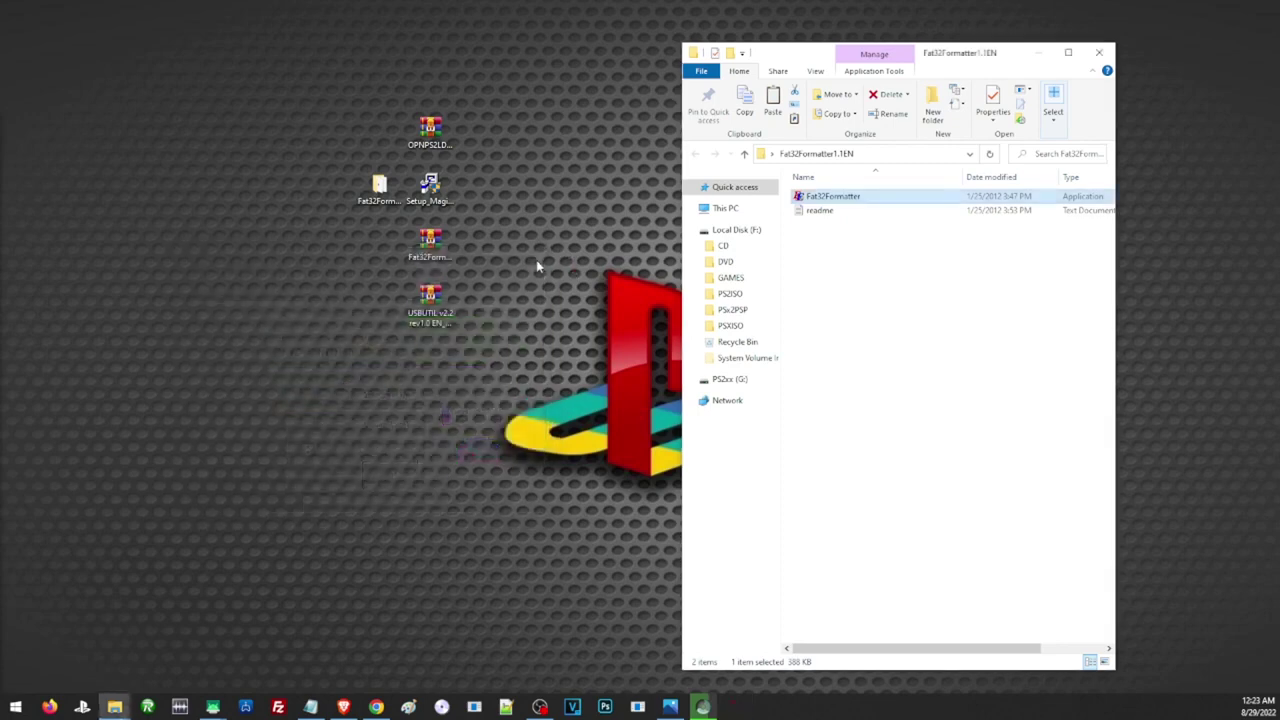
- Check the file system of Local Disk (F:) in its properties, then return to the desktop
{"action": "right_click", "coordinate": [731, 232]}
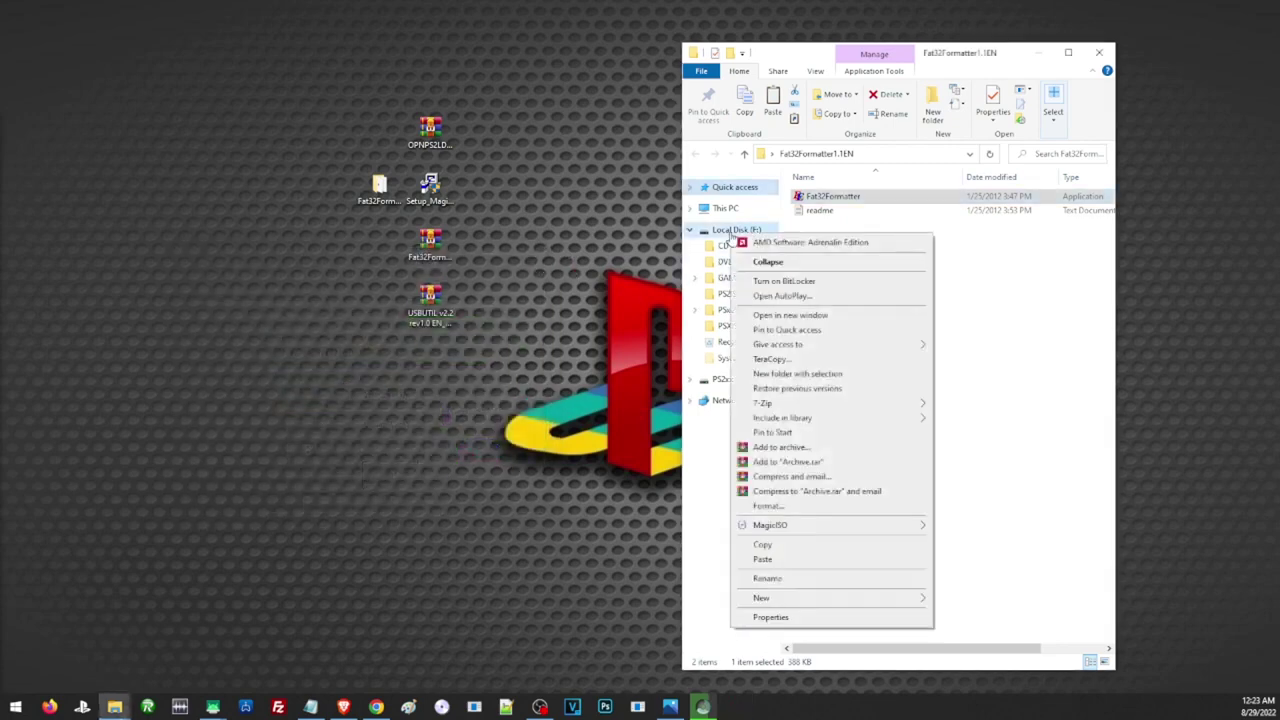
{"action": "left_click", "coordinate": [795, 616]}
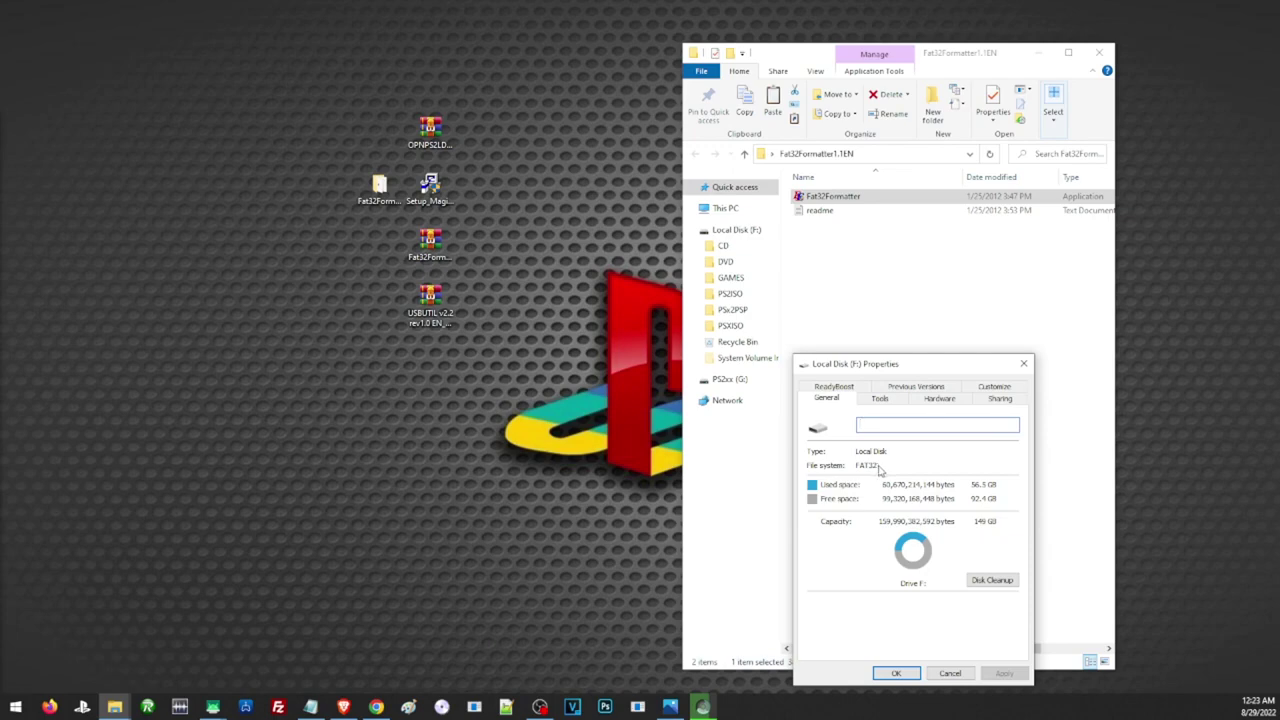
{"action": "key", "text": "super+d"}
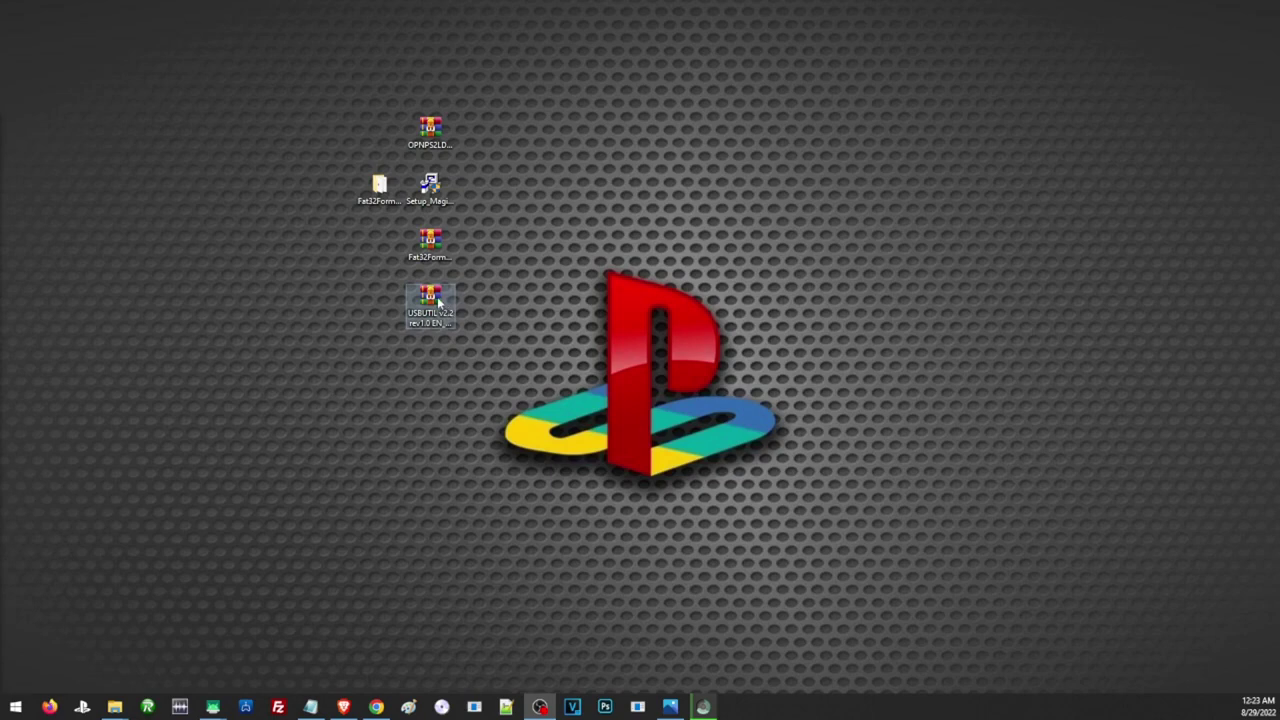
- Extract the USBUTIL v2.2 rev1.0 EN_Update archive onto the desktop, launch USBUtil v2.2 rev1.0_English from its folder and dismiss the welcome notice
{"action": "right_click", "coordinate": [437, 302]}
{"action": "left_click", "coordinate": [487, 367]}
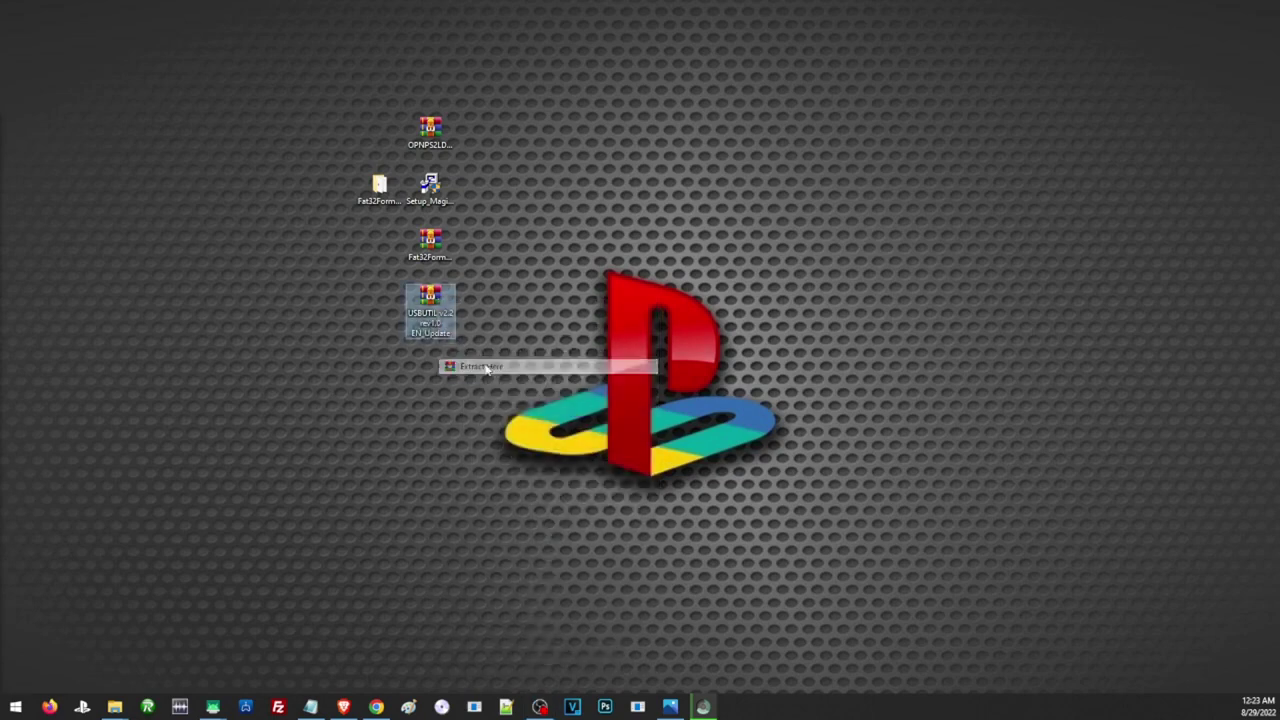
{"action": "left_click", "coordinate": [380, 246]}
{"action": "double_click", "coordinate": [380, 246]}
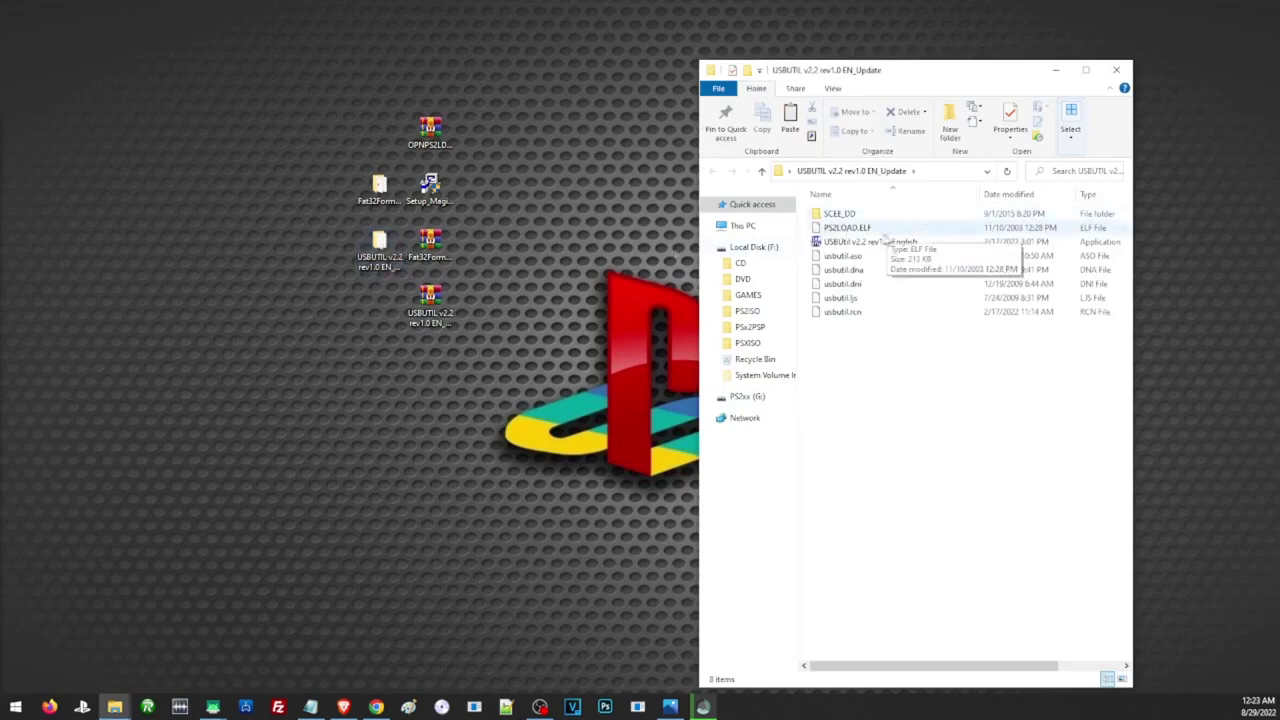
{"action": "double_click", "coordinate": [862, 245]}
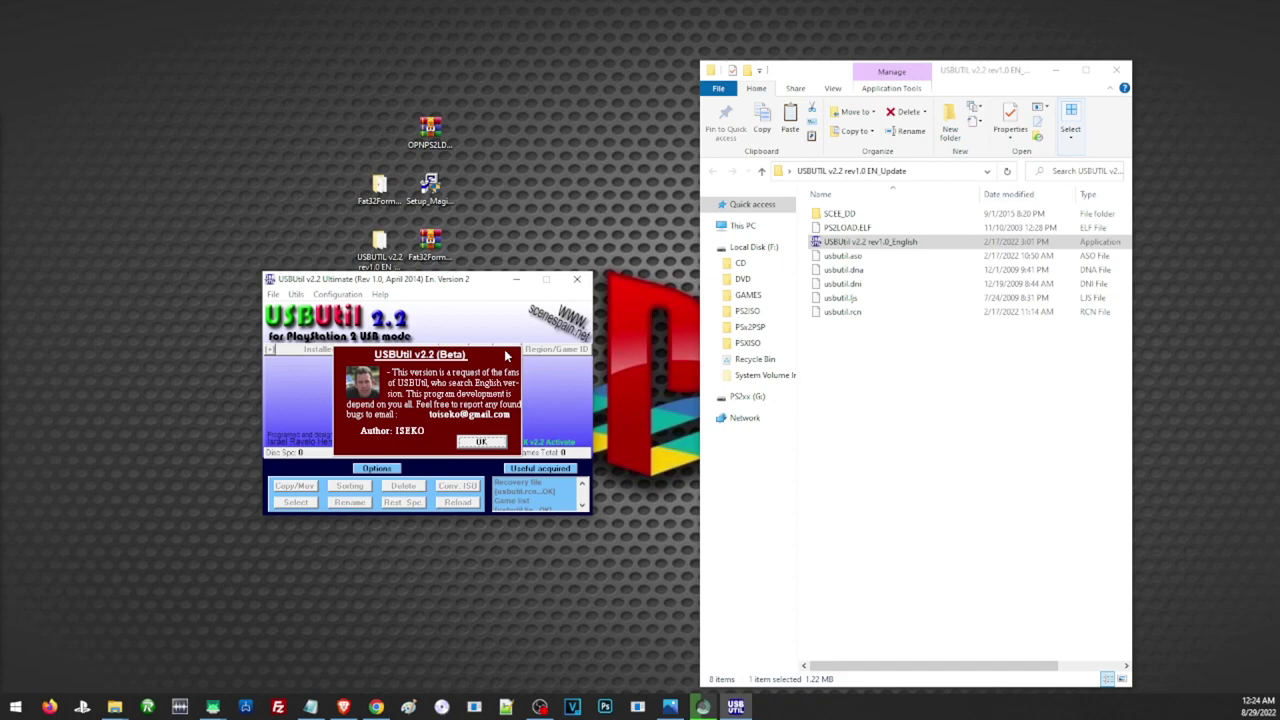
{"action": "left_click", "coordinate": [476, 441]}
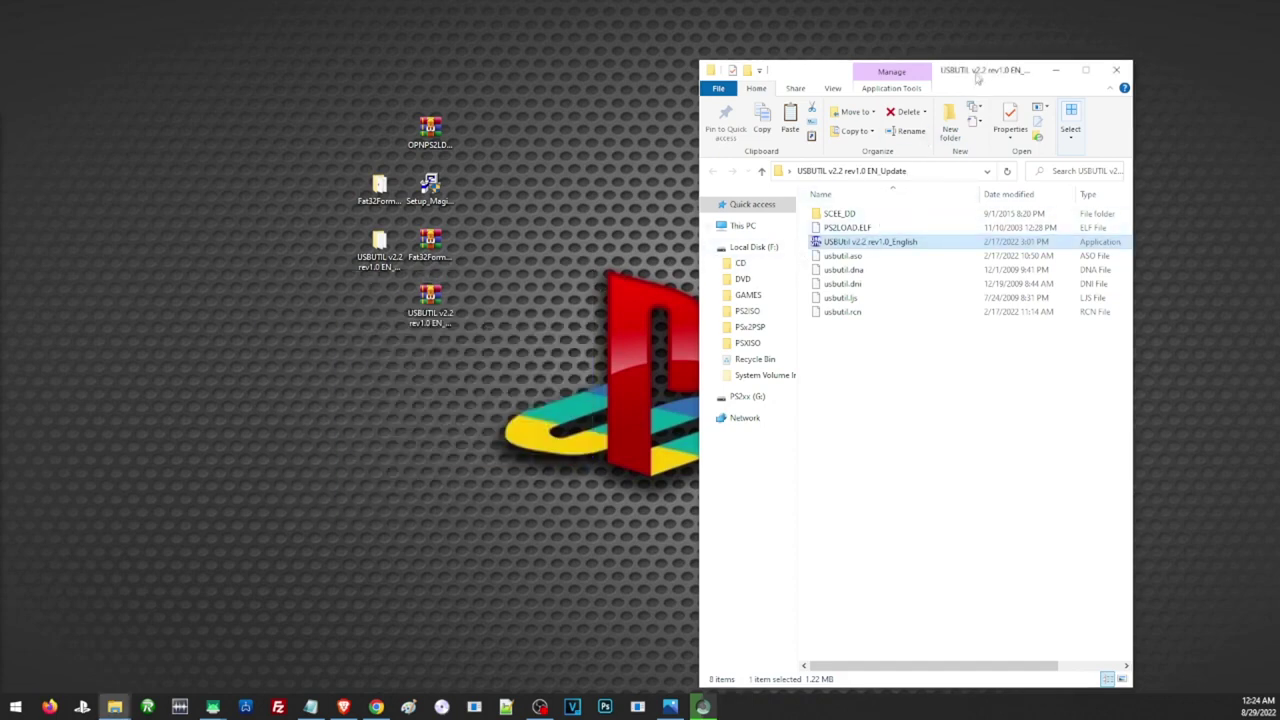
- Browse to the root of Local Disk (F:) and examine the CD and DVD folders used for PS2 games
{"action": "left_click_drag", "start_coordinate": [979, 72], "coordinate": [756, 58]}
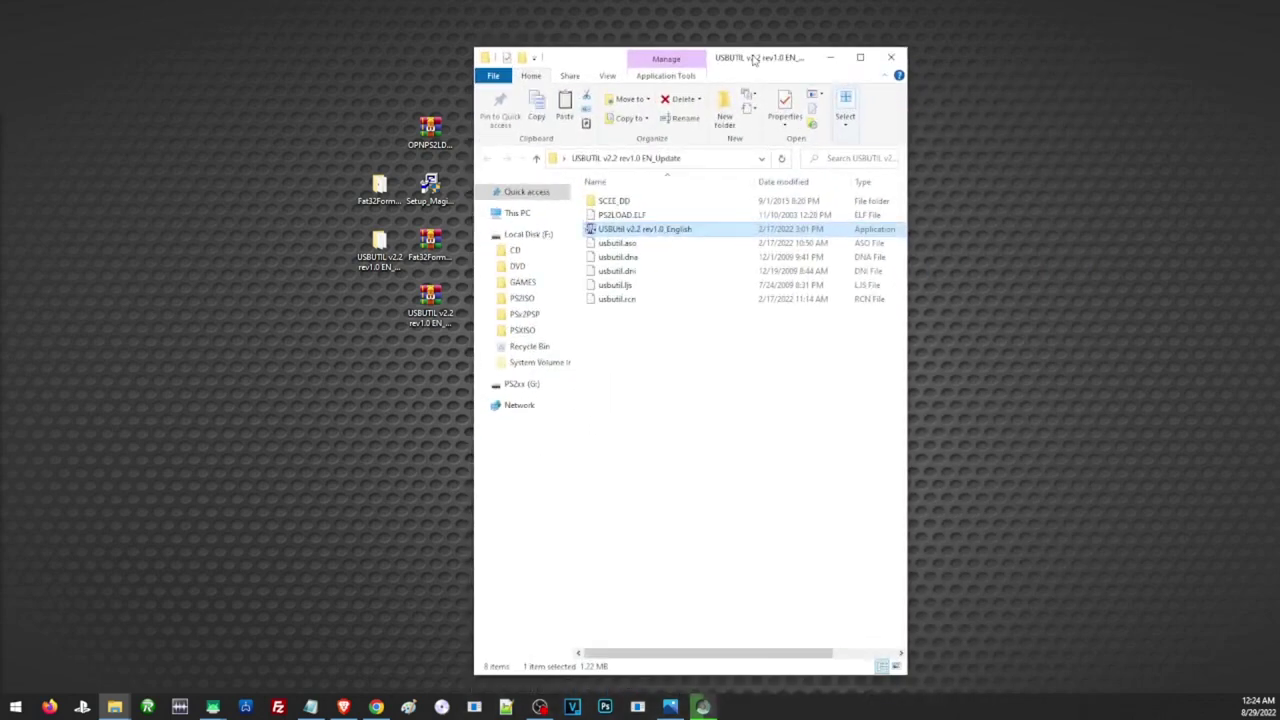
{"action": "left_click", "coordinate": [534, 236]}
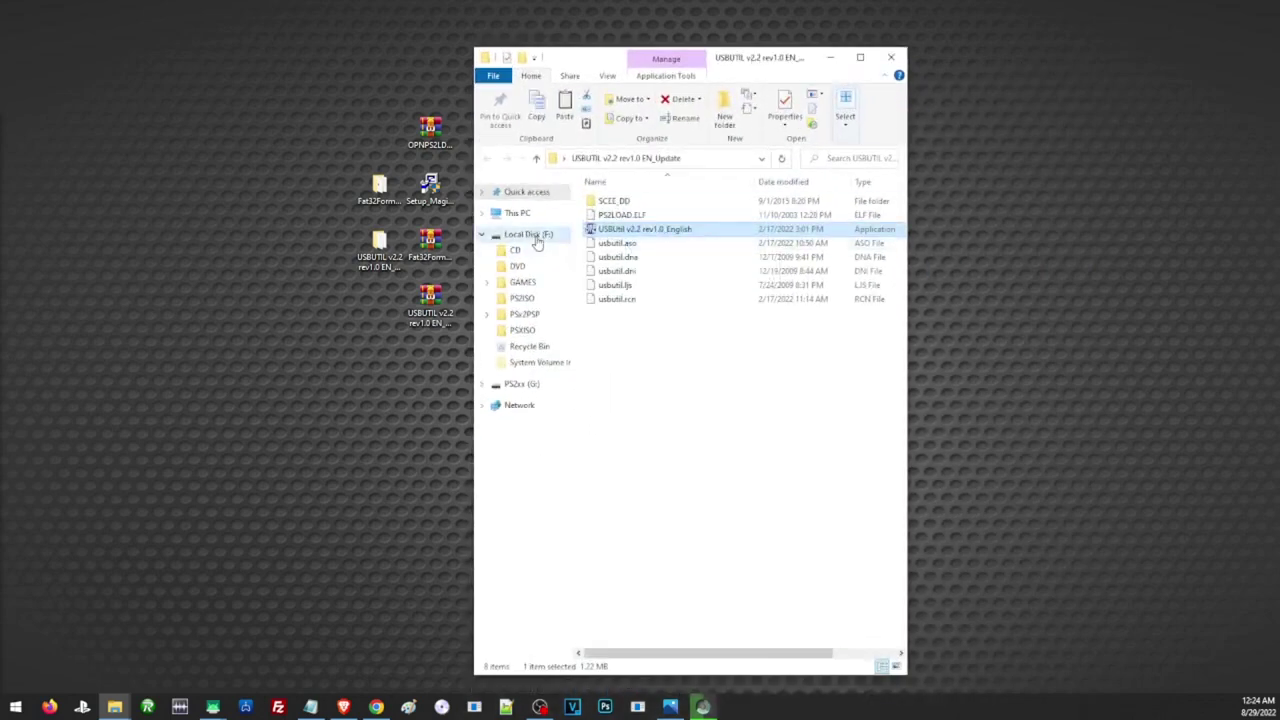
{"action": "right_click", "coordinate": [603, 356]}
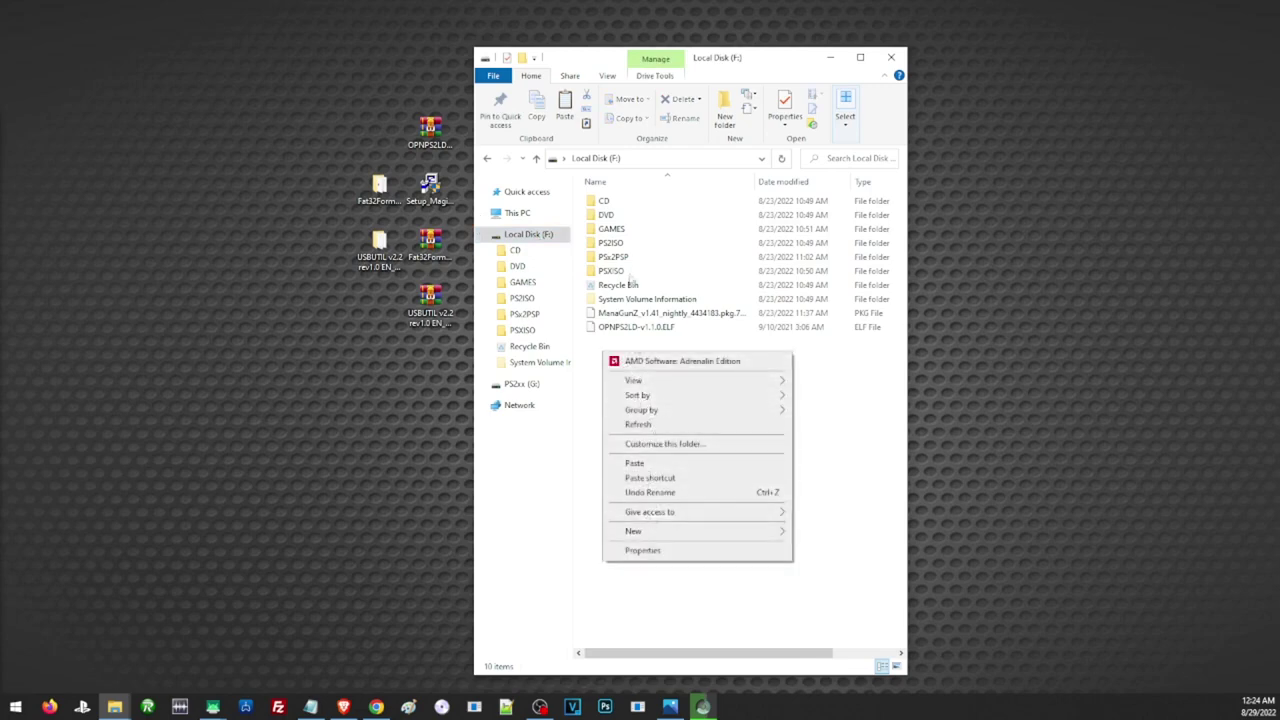
{"action": "left_click", "coordinate": [614, 202]}
{"action": "left_click", "coordinate": [612, 216]}
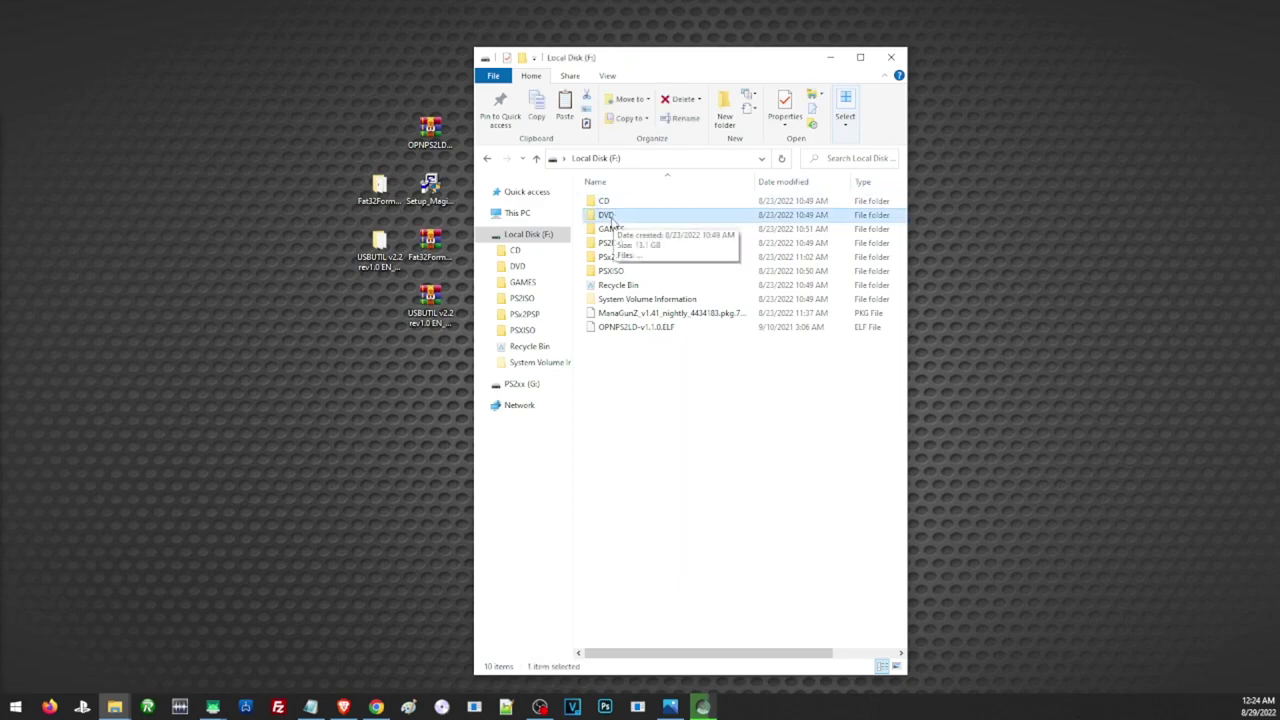
{"action": "left_click", "coordinate": [615, 203]}
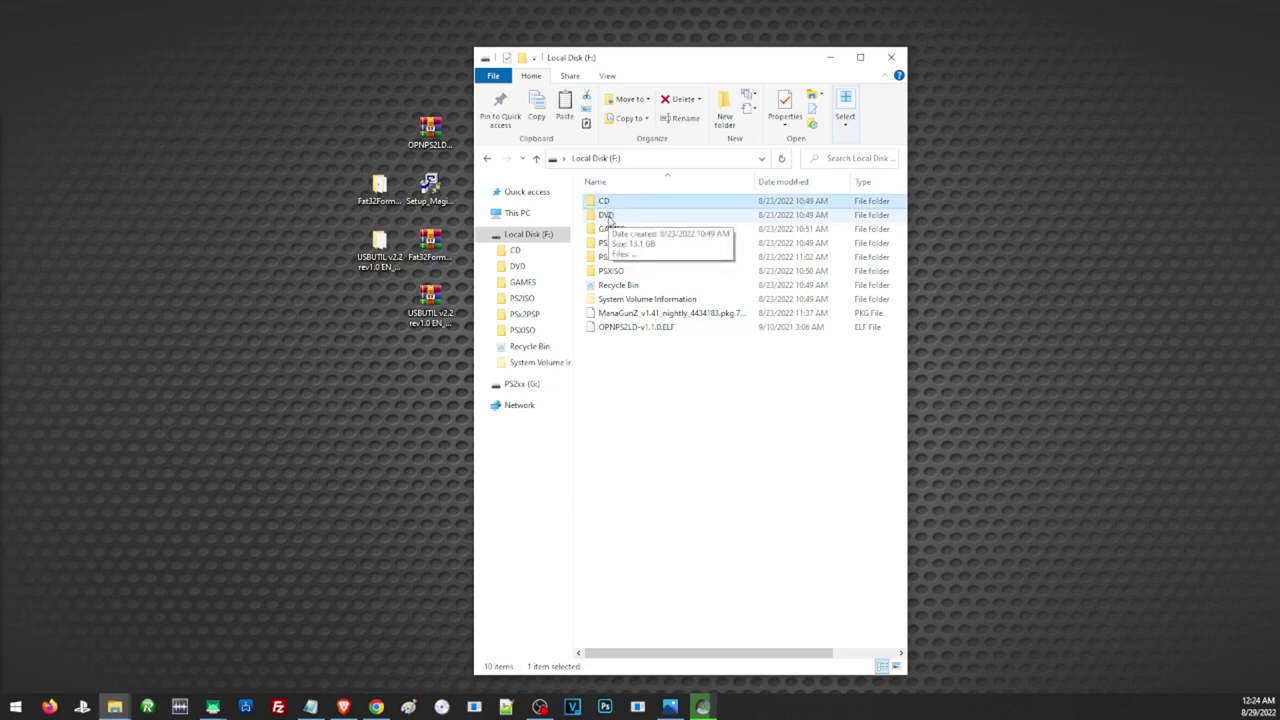
{"action": "left_click", "coordinate": [616, 219]}
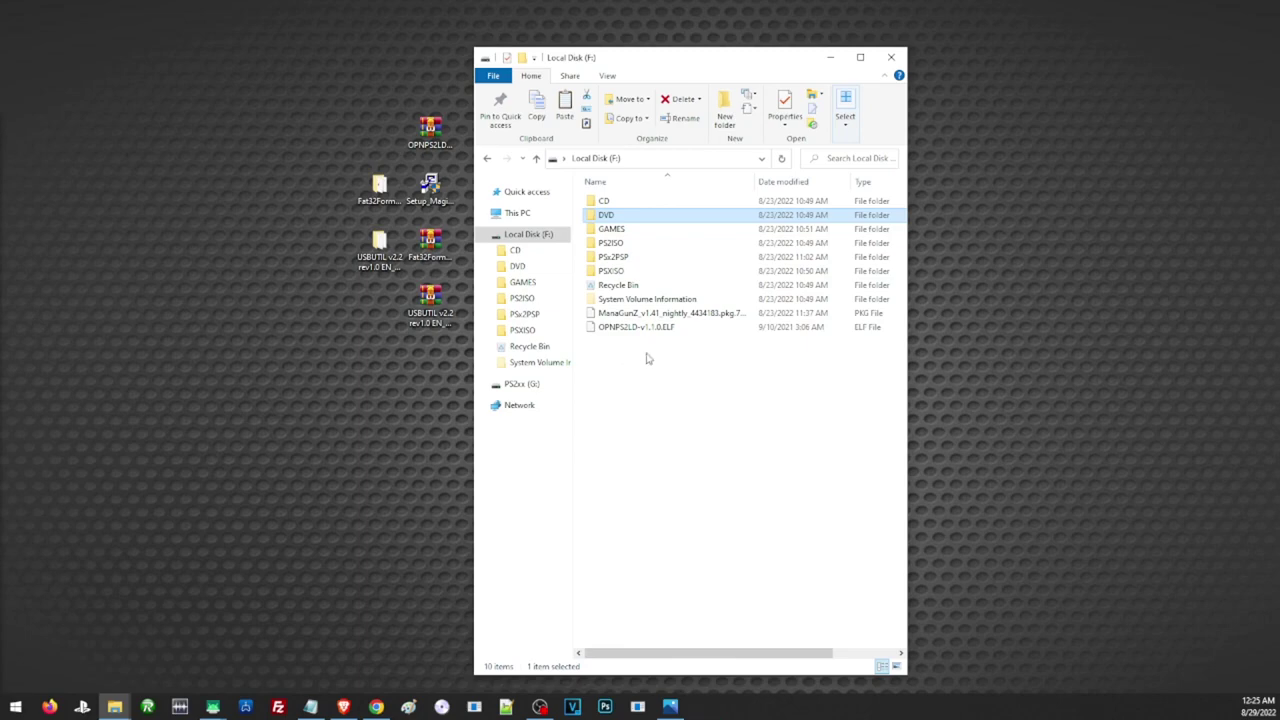
- Open the CD folder on Local Disk (F:) to view its game images
{"action": "left_click_drag", "start_coordinate": [702, 67], "coordinate": [776, 57]}
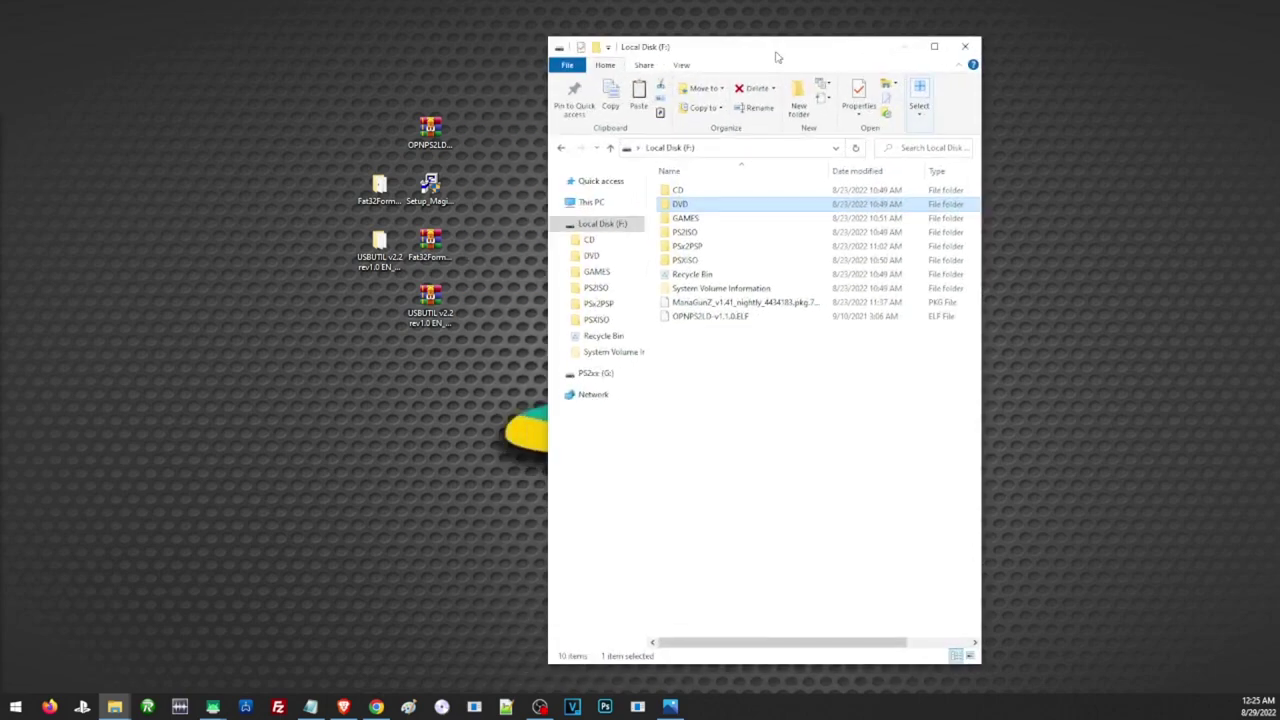
{"action": "left_click", "coordinate": [704, 192]}
{"action": "double_click", "coordinate": [704, 192]}
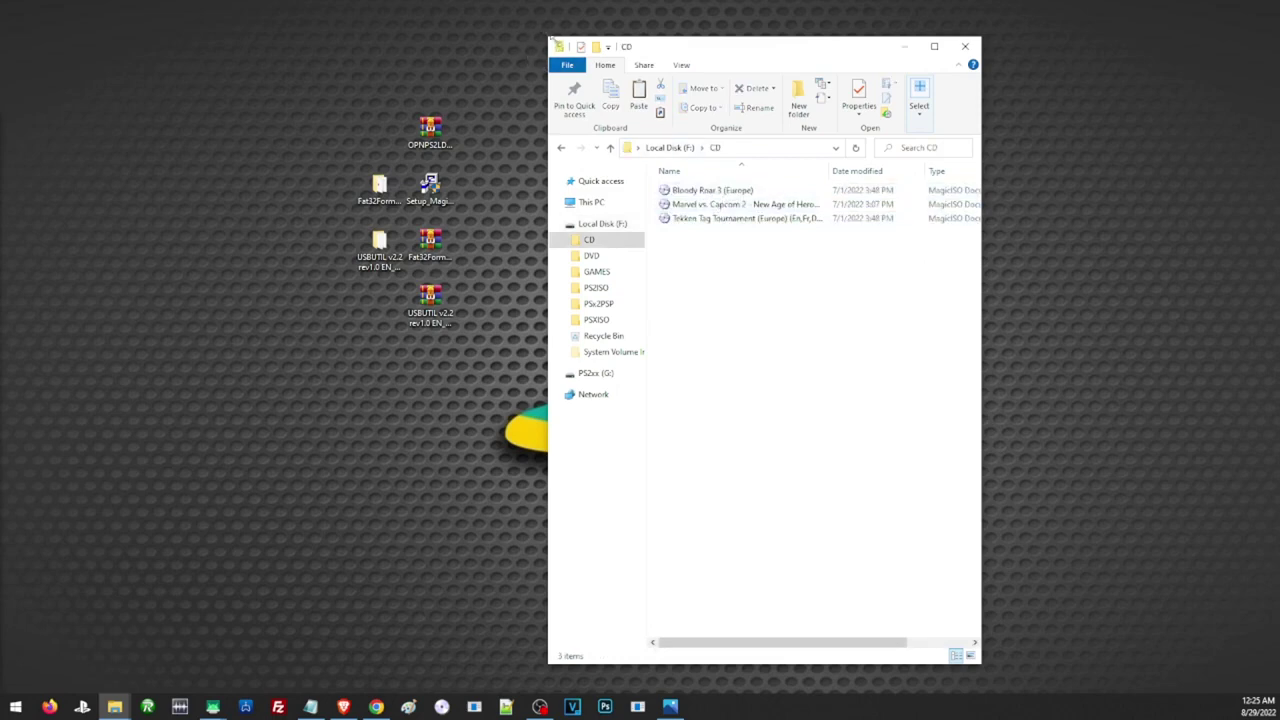
- Select all game images in the CD folder to examine their sizes, then return to the root of Local Disk (F:)
{"action": "left_click_drag", "start_coordinate": [549, 42], "coordinate": [316, 40]}
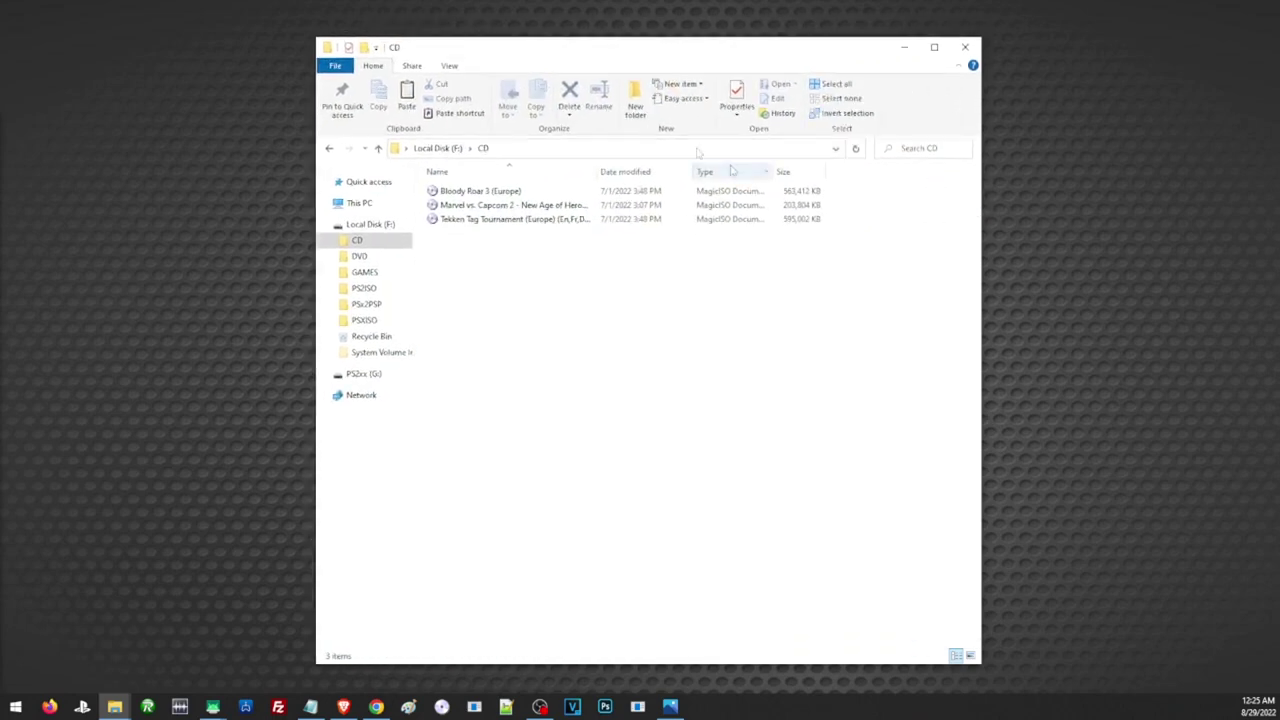
{"action": "left_click_drag", "start_coordinate": [791, 240], "coordinate": [796, 188]}
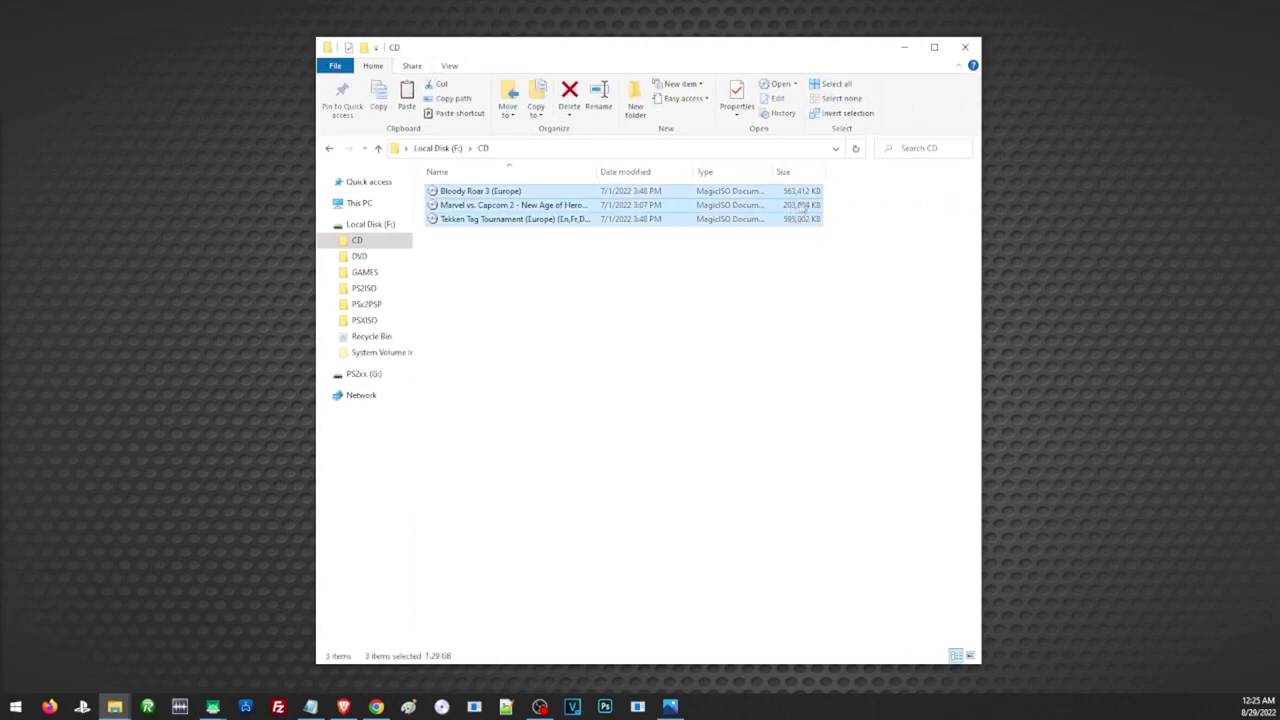
{"action": "left_click", "coordinate": [330, 149]}
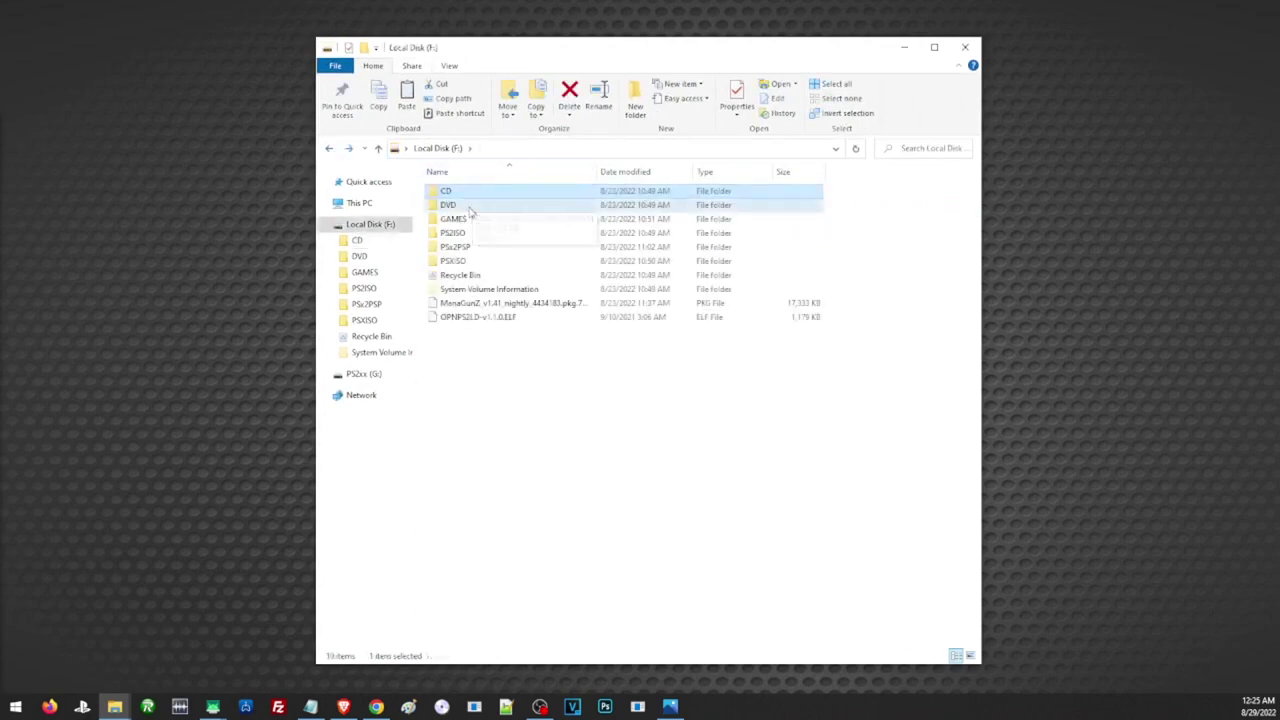
- Open the DVD folder and check the size on disk of the Snes Station image in its properties
{"action": "double_click", "coordinate": [469, 205]}
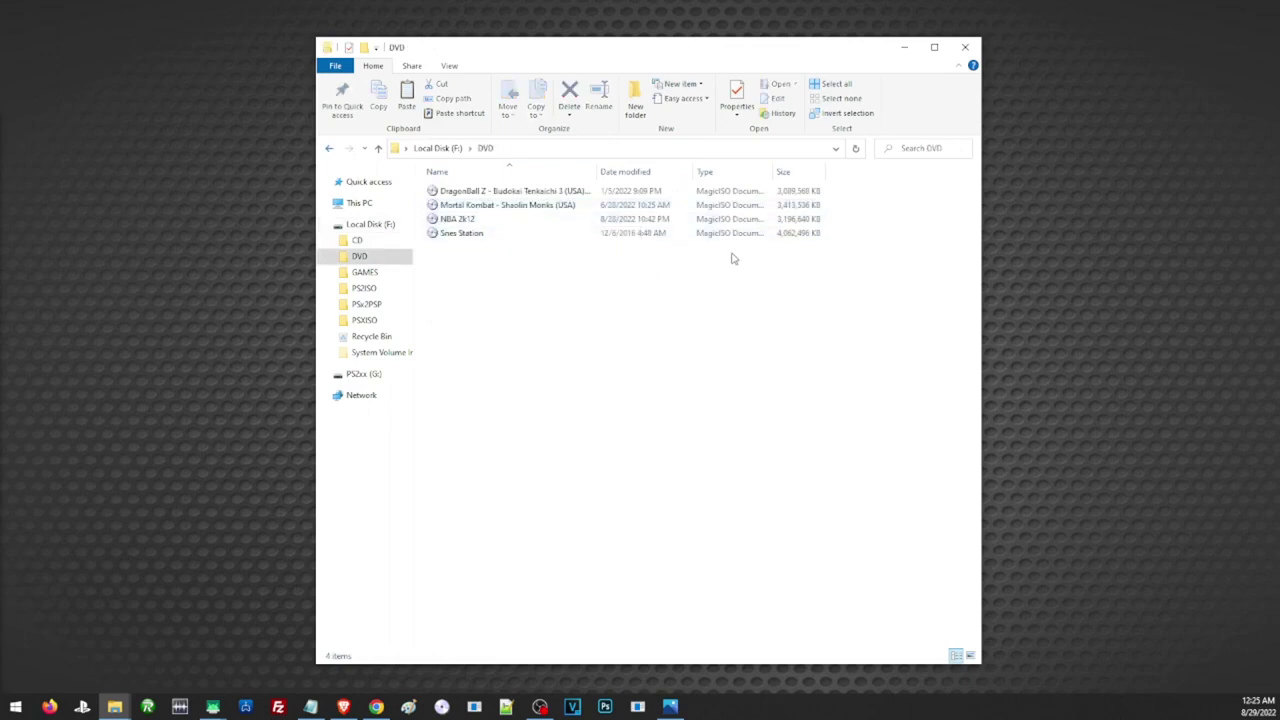
{"action": "right_click", "coordinate": [450, 234]}
{"action": "left_click", "coordinate": [491, 633]}
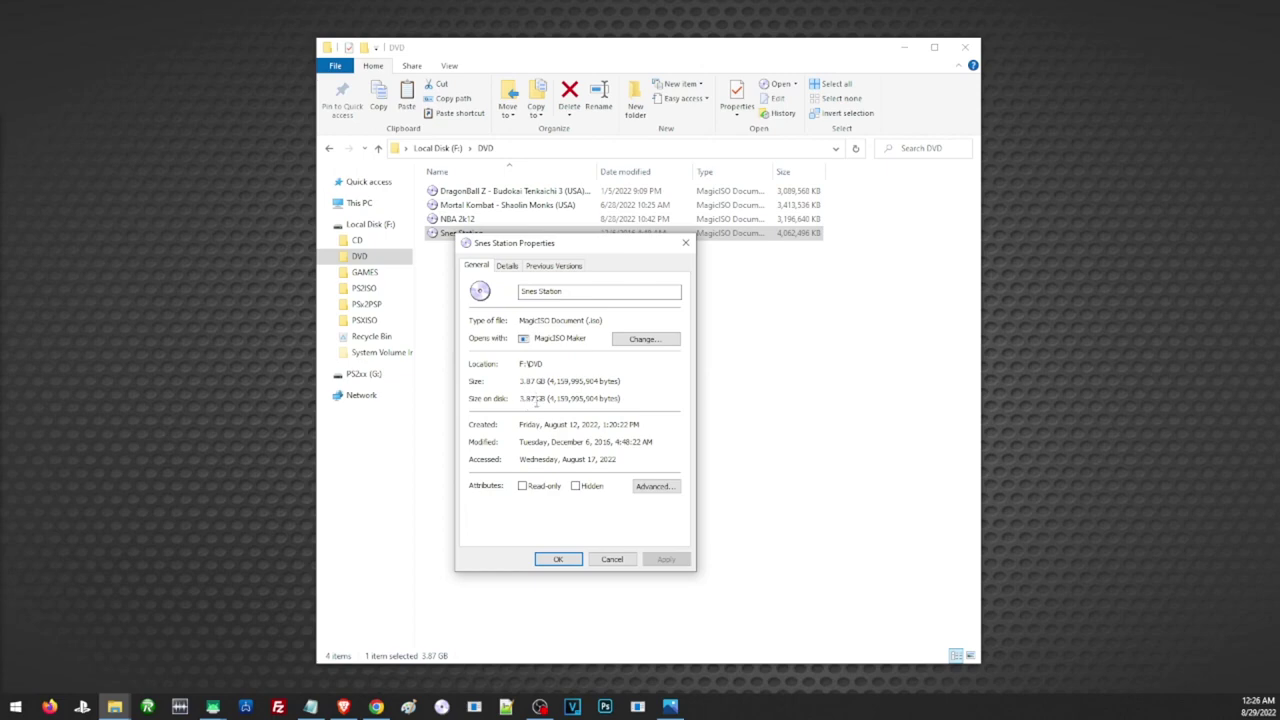
{"action": "left_click_drag", "start_coordinate": [537, 398], "coordinate": [524, 398]}
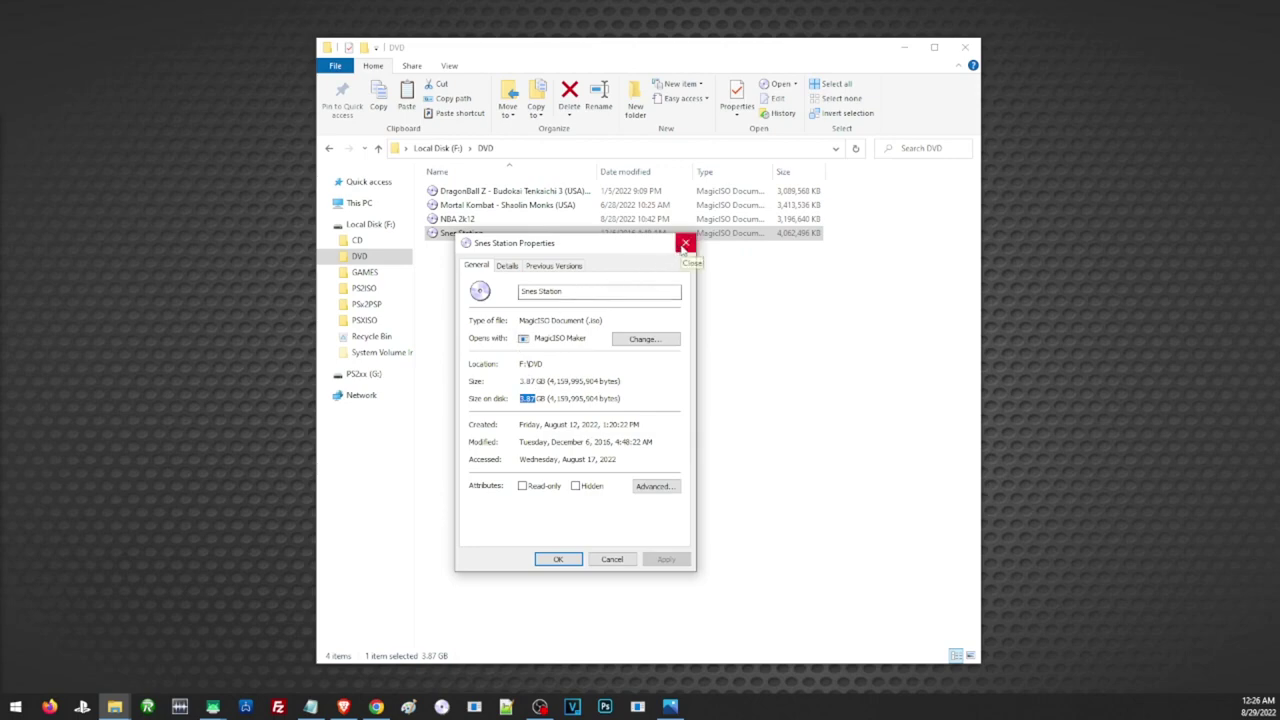
{"action": "left_click", "coordinate": [685, 245]}
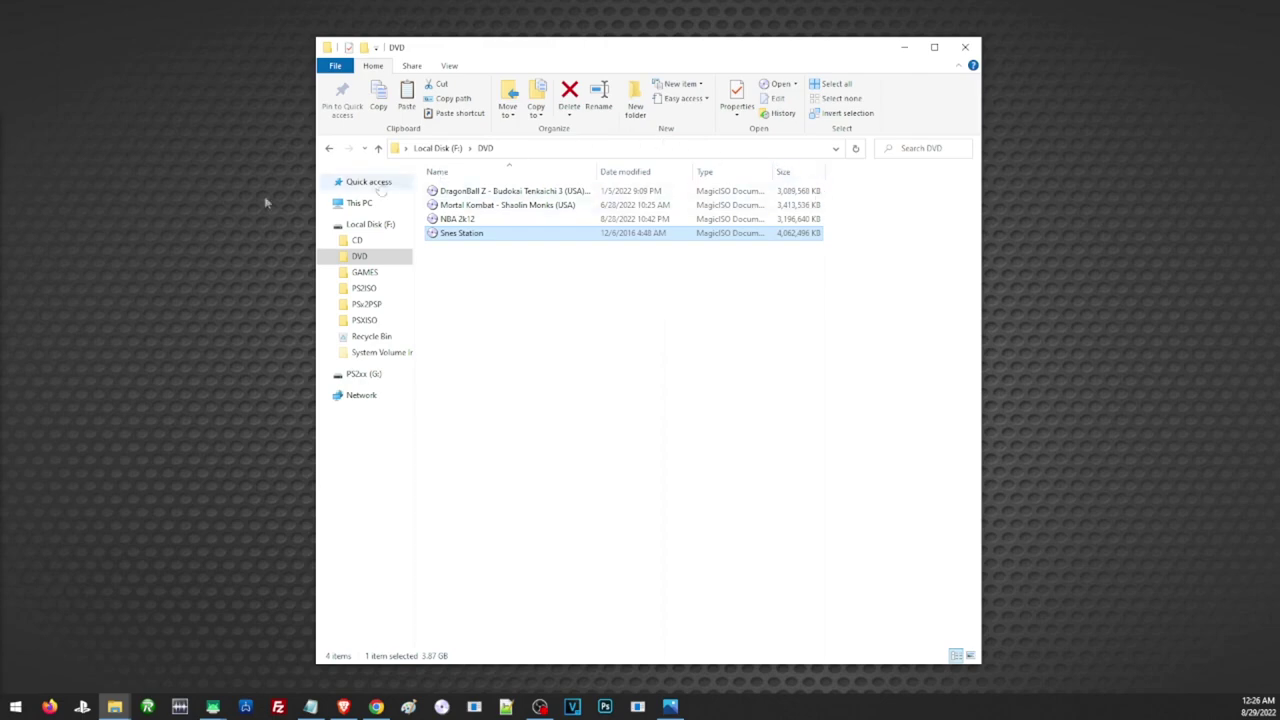
- Launch USBUtil v2.2 rev1.0_English from its extracted desktop folder and dismiss the welcome notice
{"action": "key", "text": "super+d"}
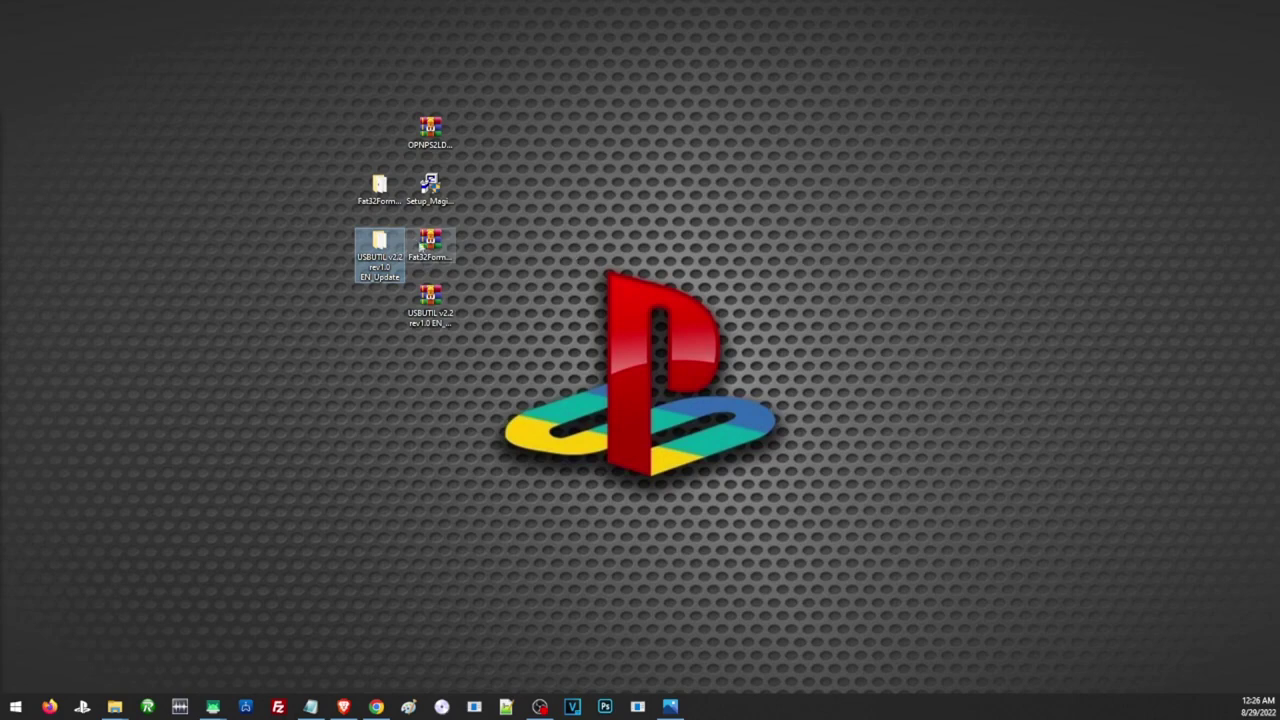
{"action": "double_click", "coordinate": [386, 250]}
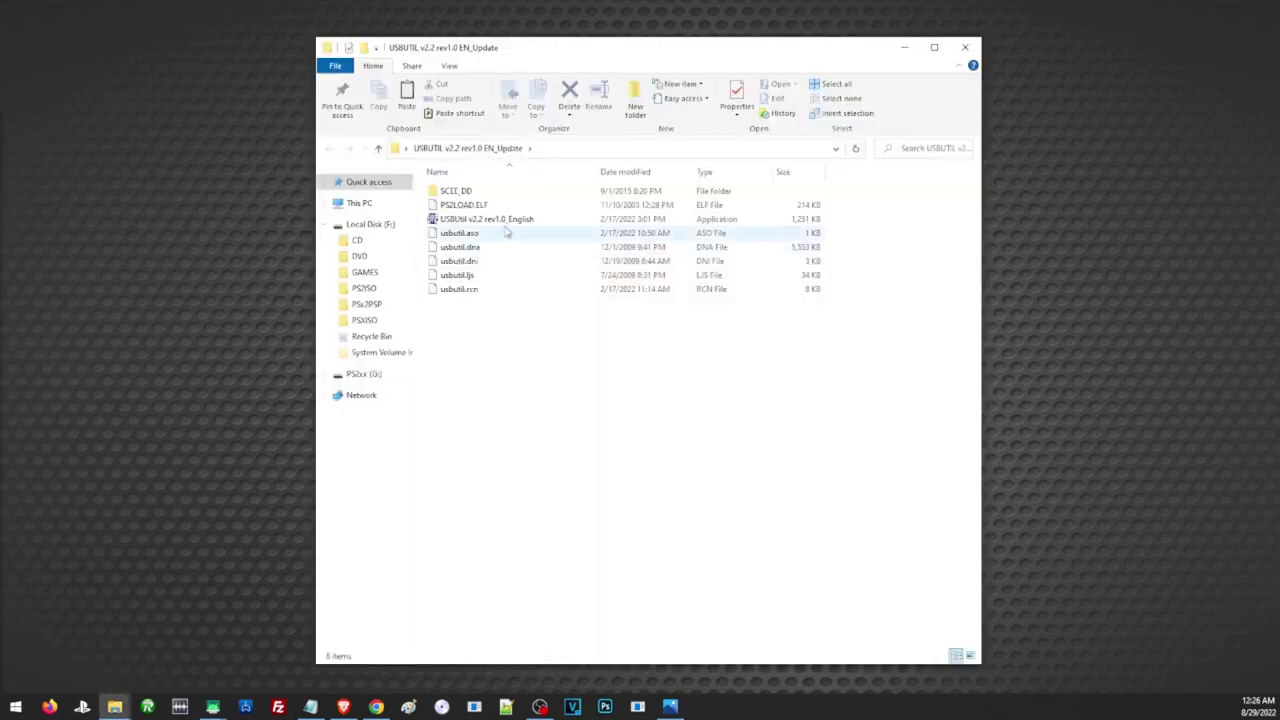
{"action": "double_click", "coordinate": [503, 219]}
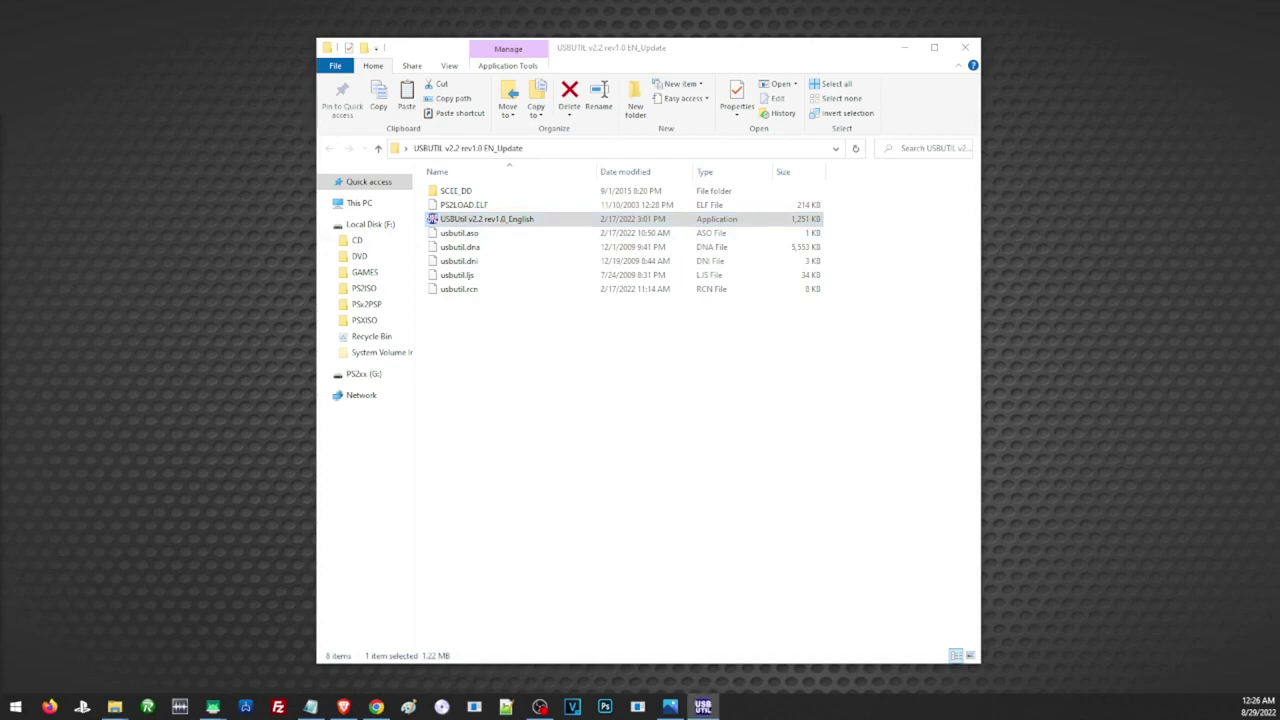
{"action": "left_click", "coordinate": [440, 383]}
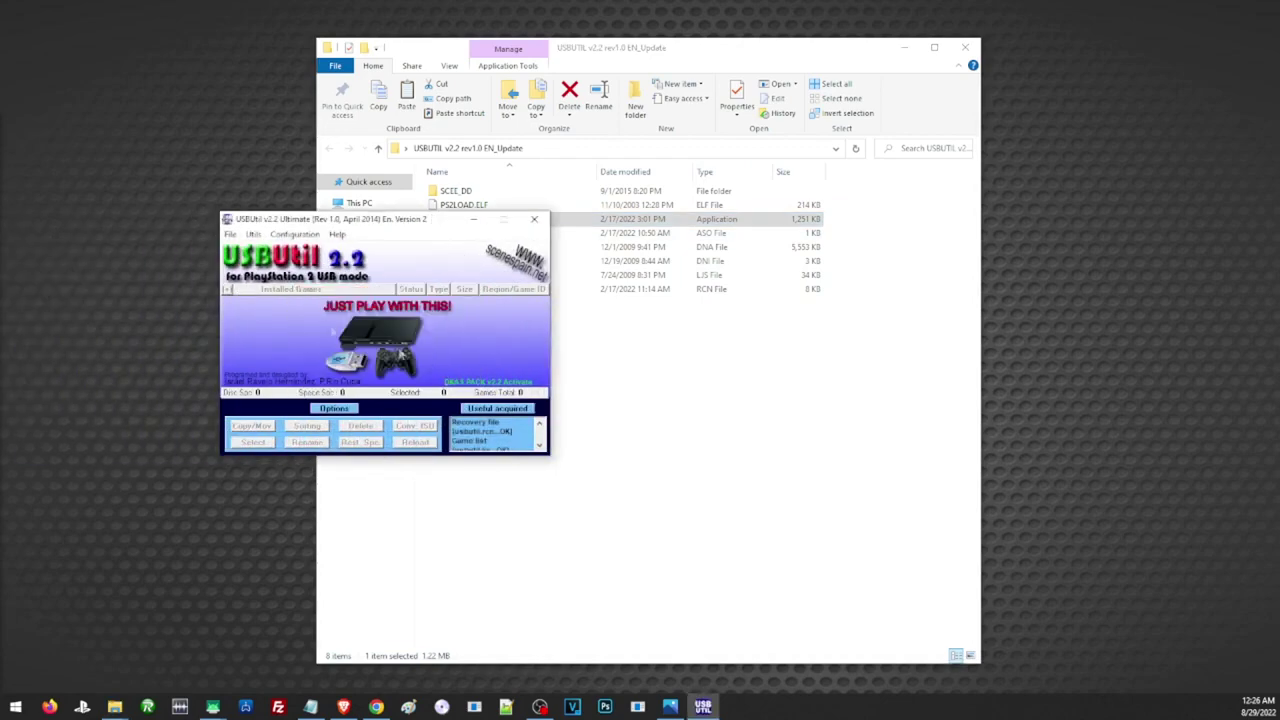
- Start creating a game from an ISO and set the source to the DUMP folder on drive G:
{"action": "left_click", "coordinate": [230, 234]}
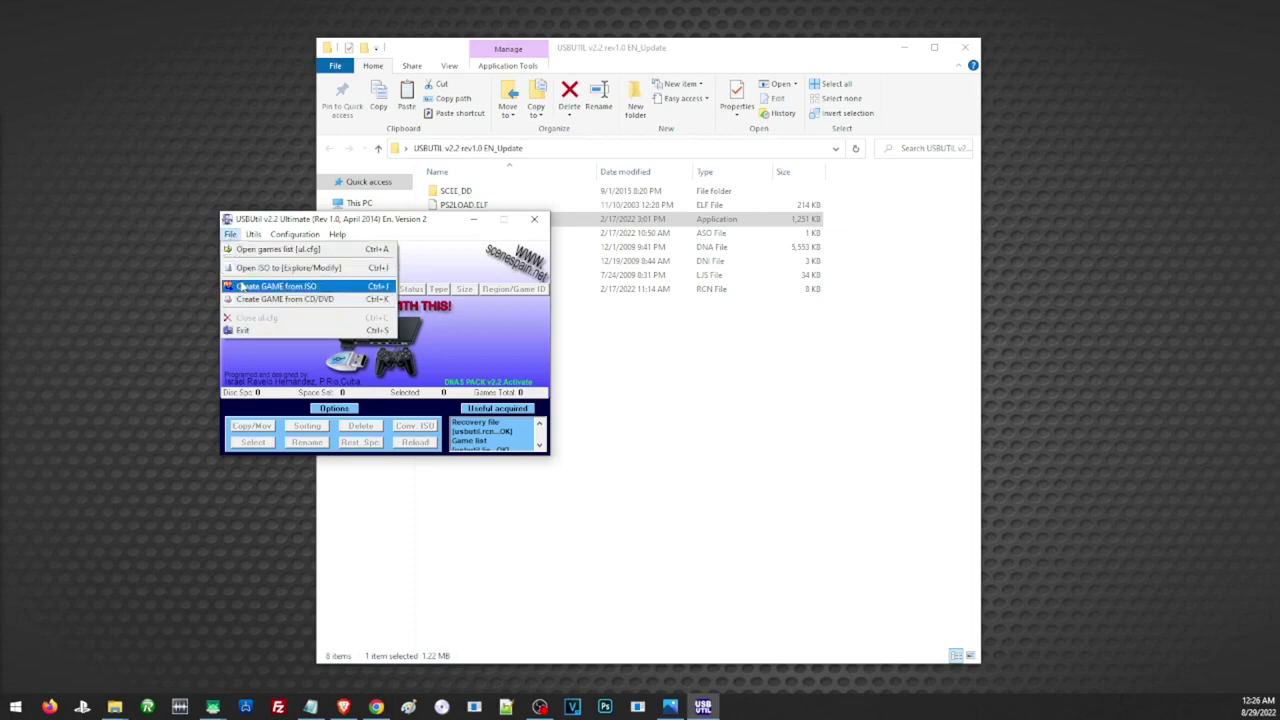
{"action": "left_click", "coordinate": [245, 288]}
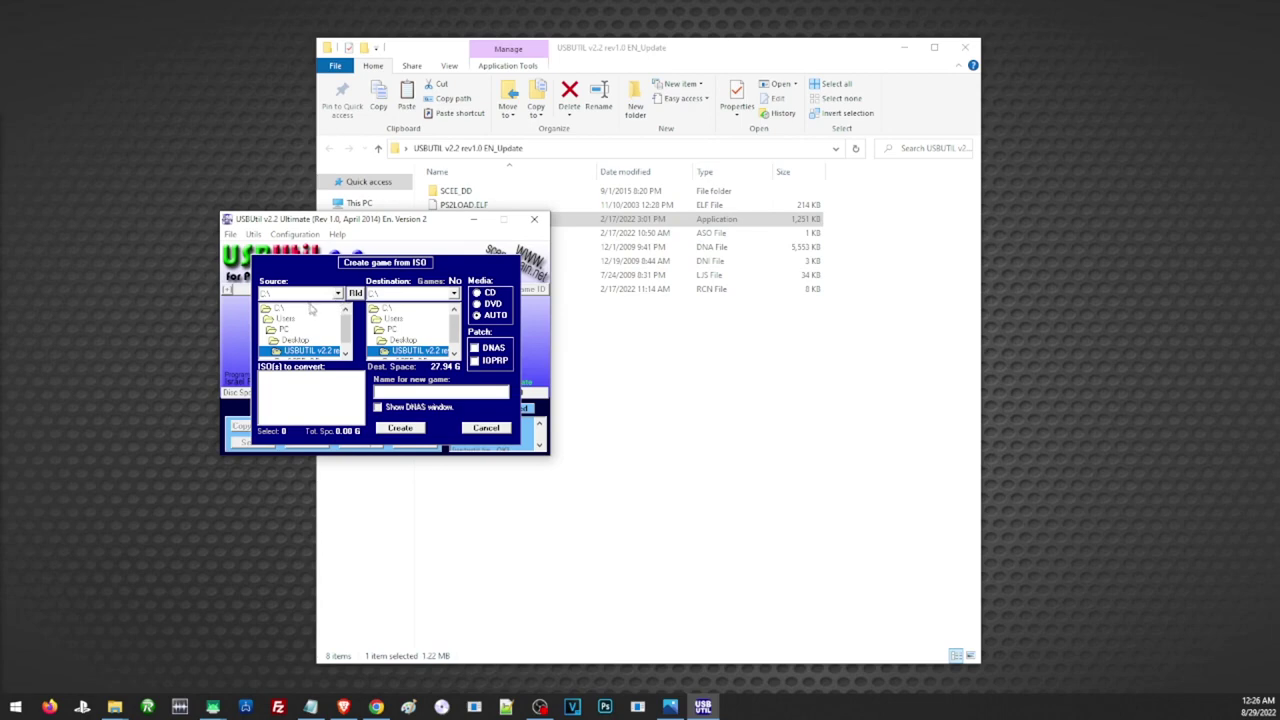
{"action": "left_click", "coordinate": [338, 293]}
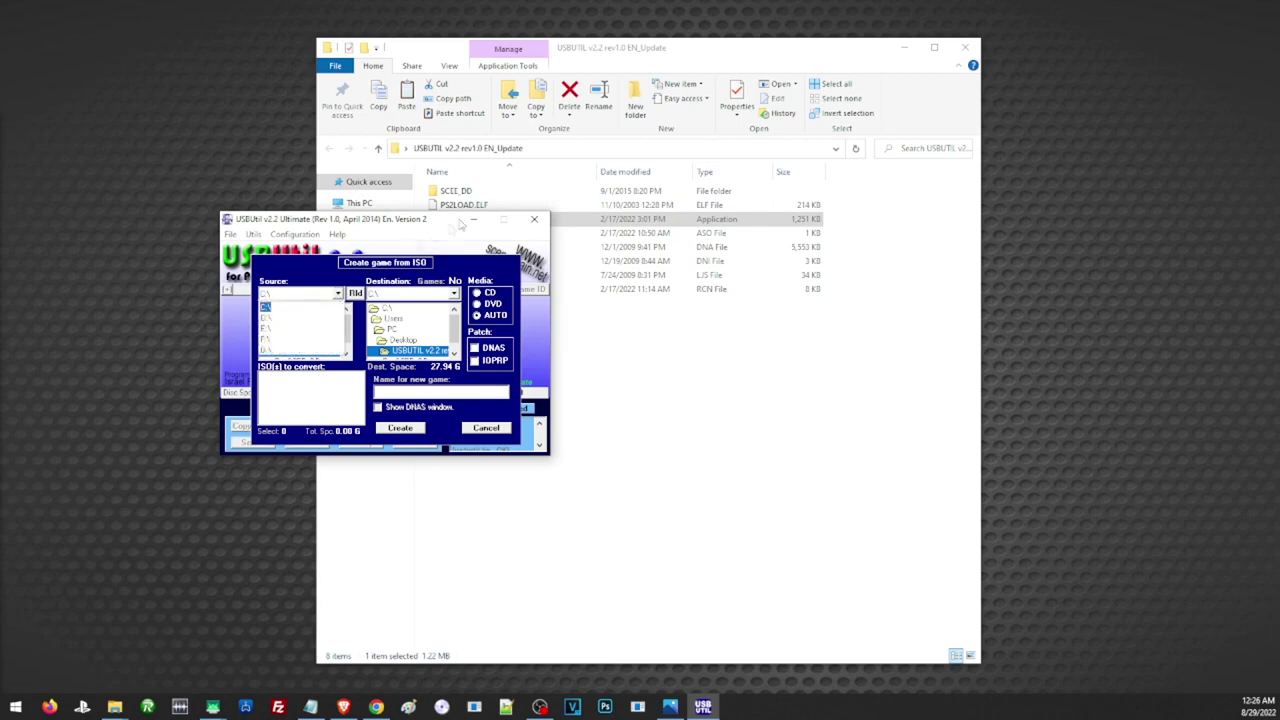
{"action": "left_click_drag", "start_coordinate": [668, 67], "coordinate": [808, 50]}
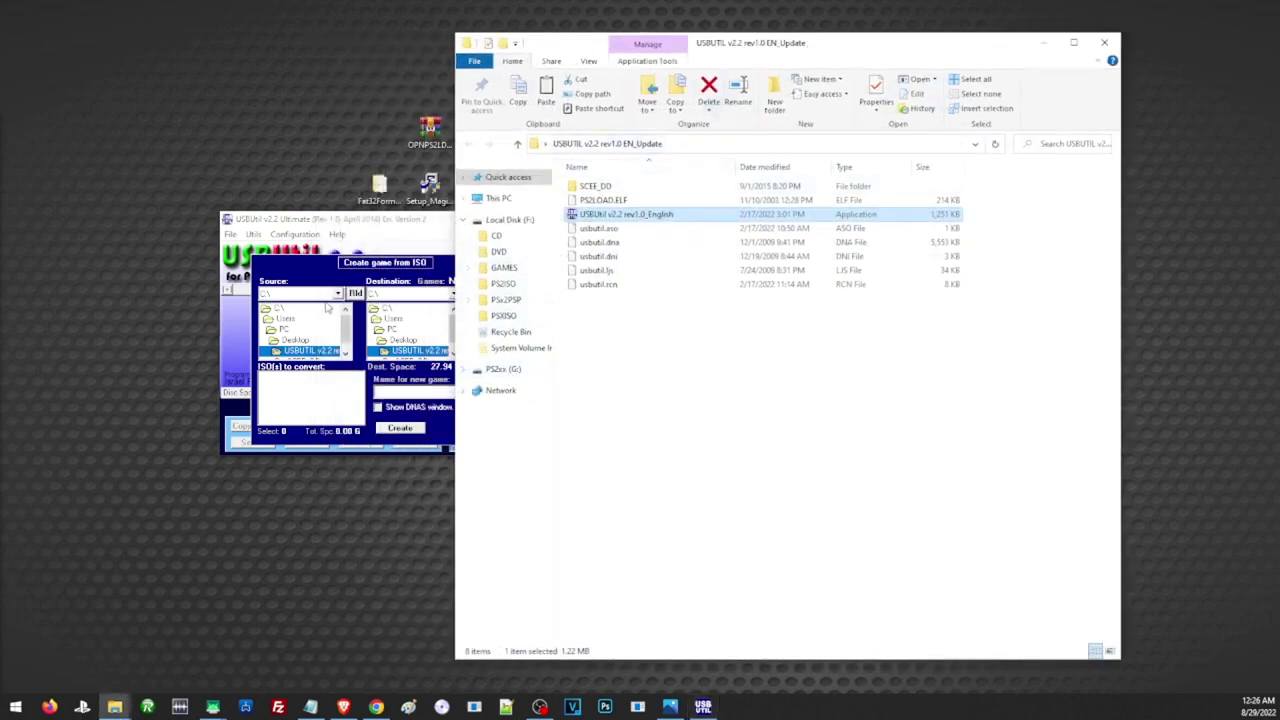
{"action": "left_click", "coordinate": [338, 293]}
{"action": "left_click", "coordinate": [278, 351]}
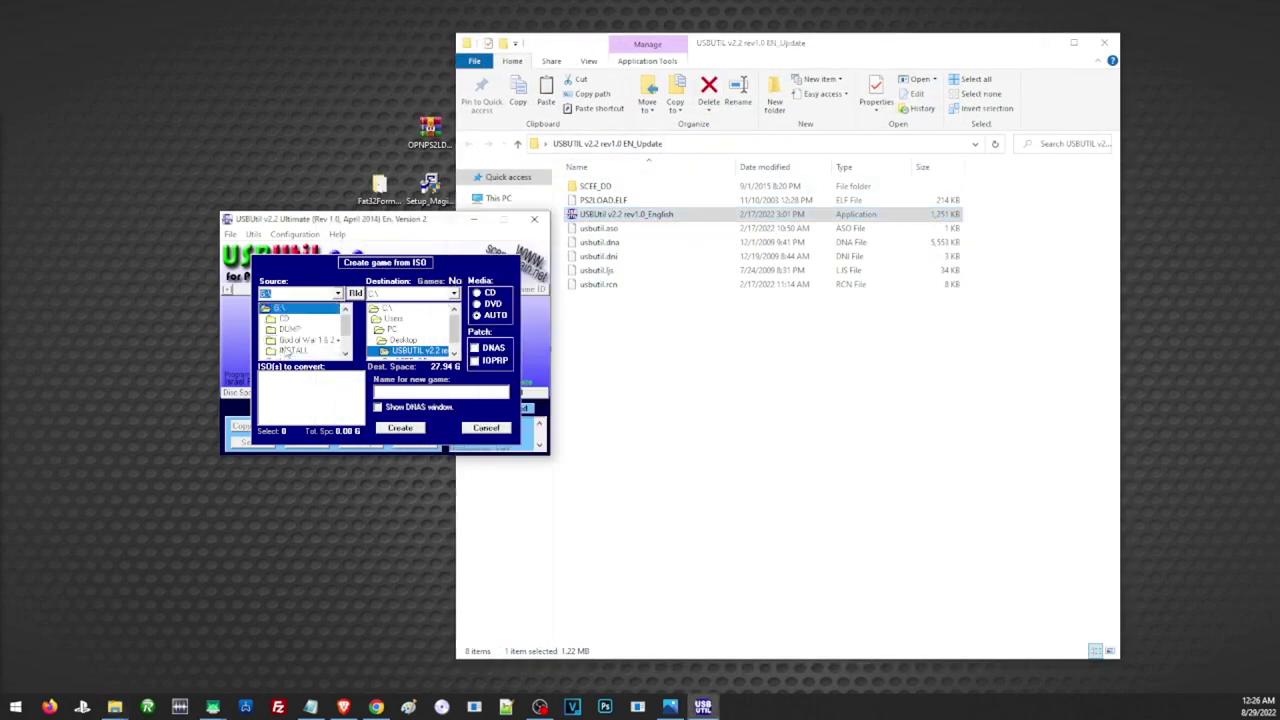
{"action": "left_click", "coordinate": [289, 330]}
{"action": "double_click", "coordinate": [289, 330]}
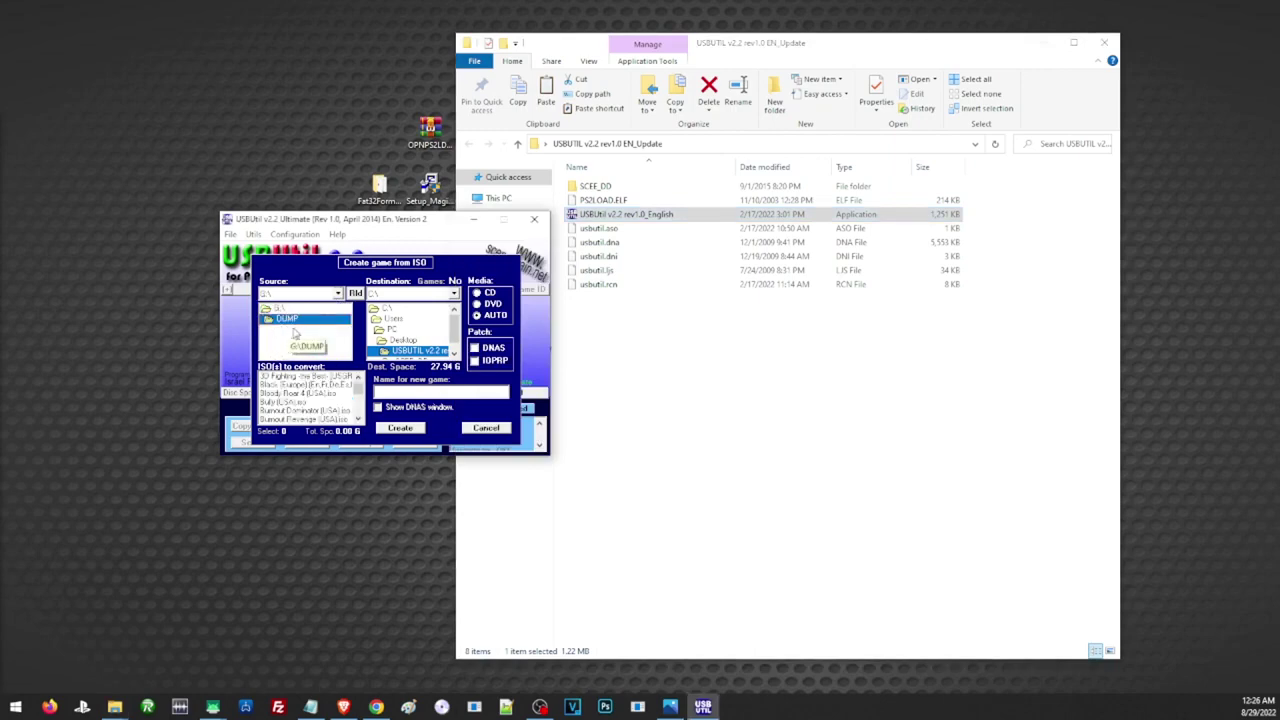
- Choose the Grand Theft Auto - San Andreas ISO as the image to convert
{"action": "scroll", "coordinate": [300, 405], "scroll_direction": "down", "scroll_amount": 5}
{"action": "scroll", "coordinate": [311, 403], "scroll_direction": "down", "scroll_amount": 8}
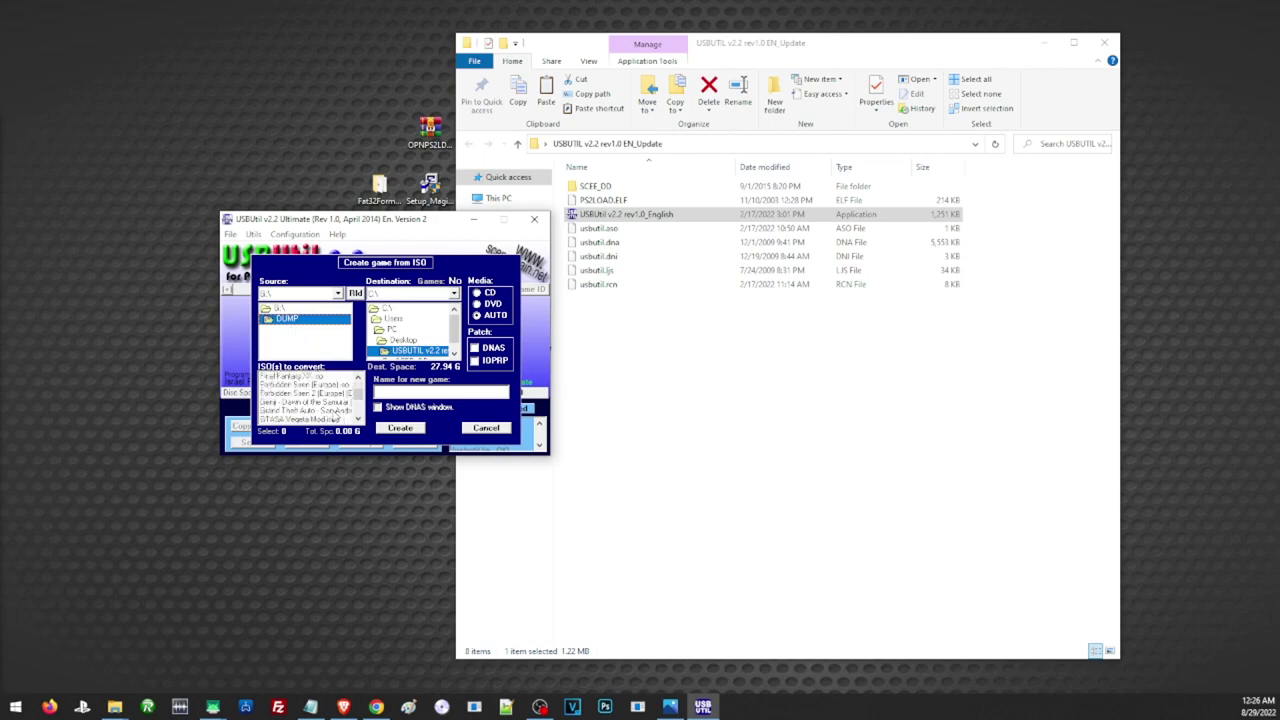
{"action": "left_click", "coordinate": [318, 411]}
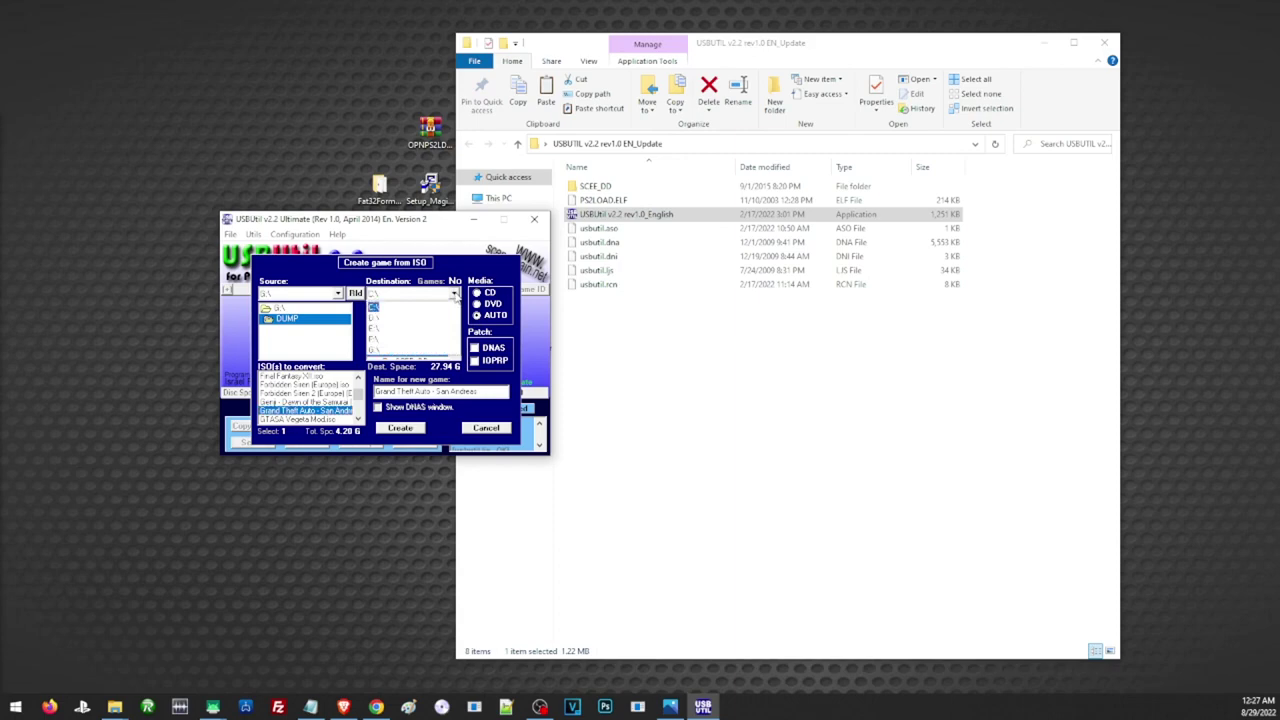
- Create the game with drive F: as the destination, then close USBUtil when the conversion finishes
{"action": "left_click", "coordinate": [679, 316]}
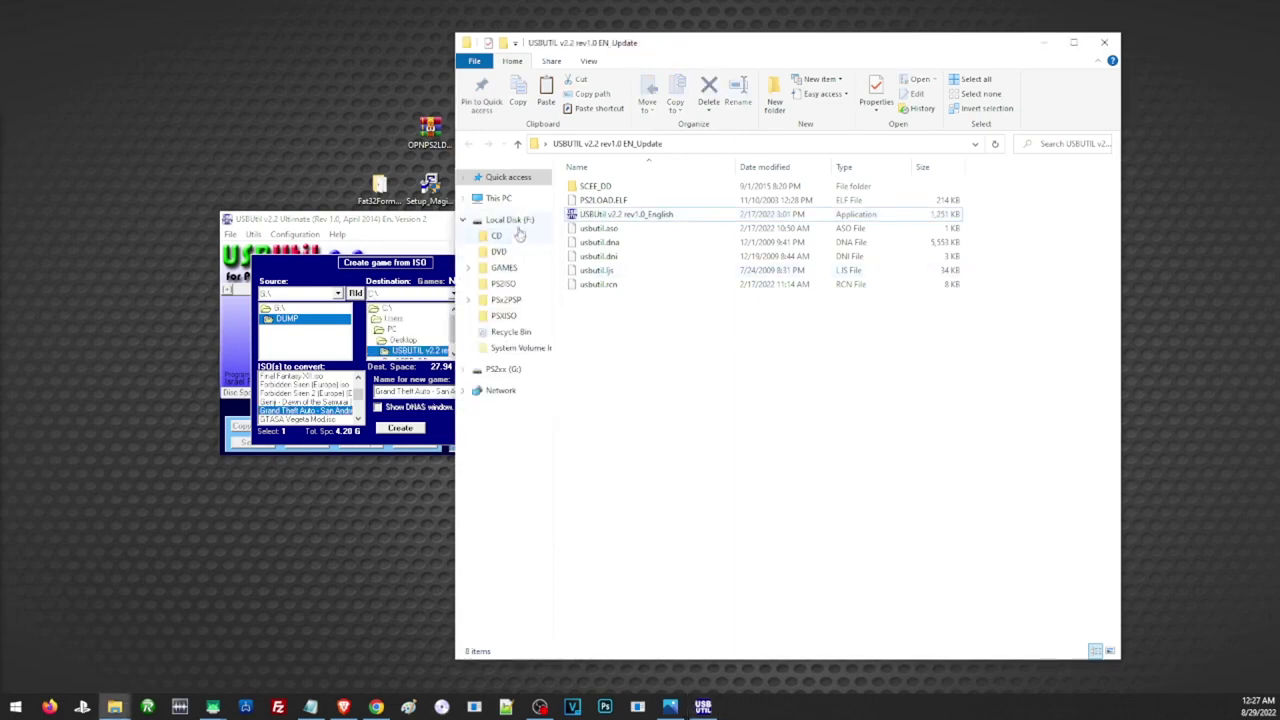
{"action": "left_click", "coordinate": [451, 297]}
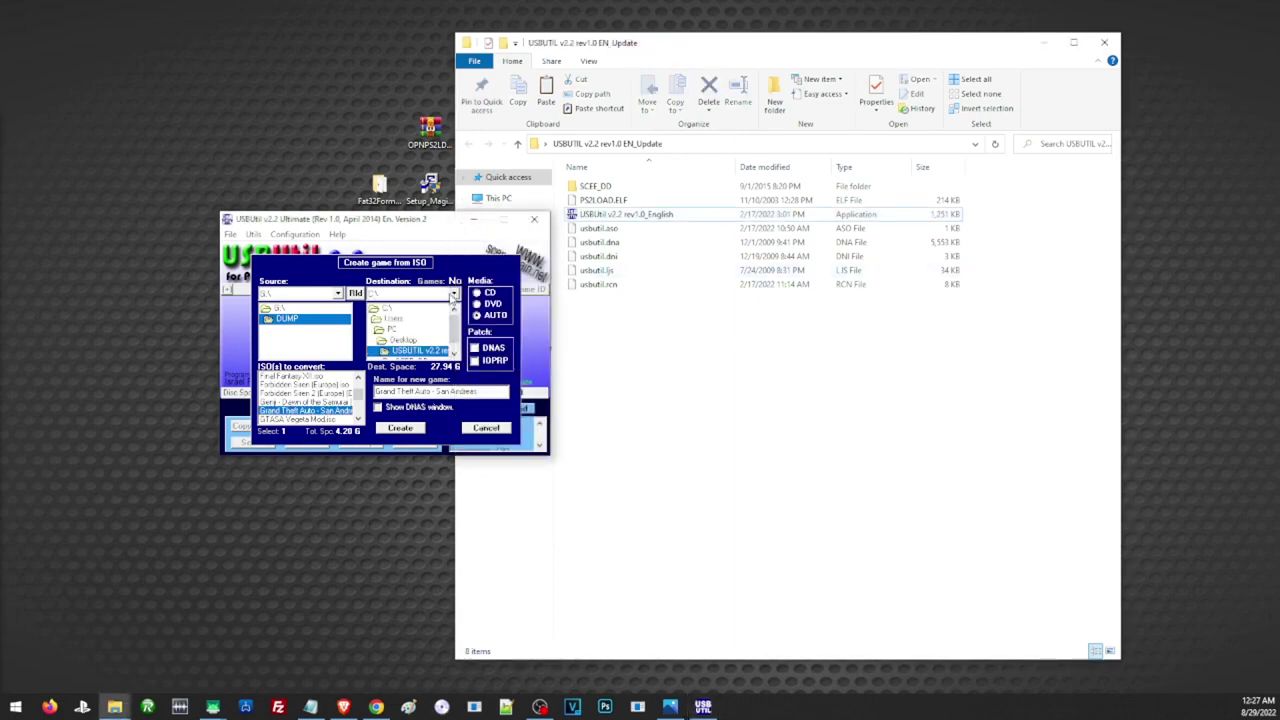
{"action": "left_click", "coordinate": [453, 295]}
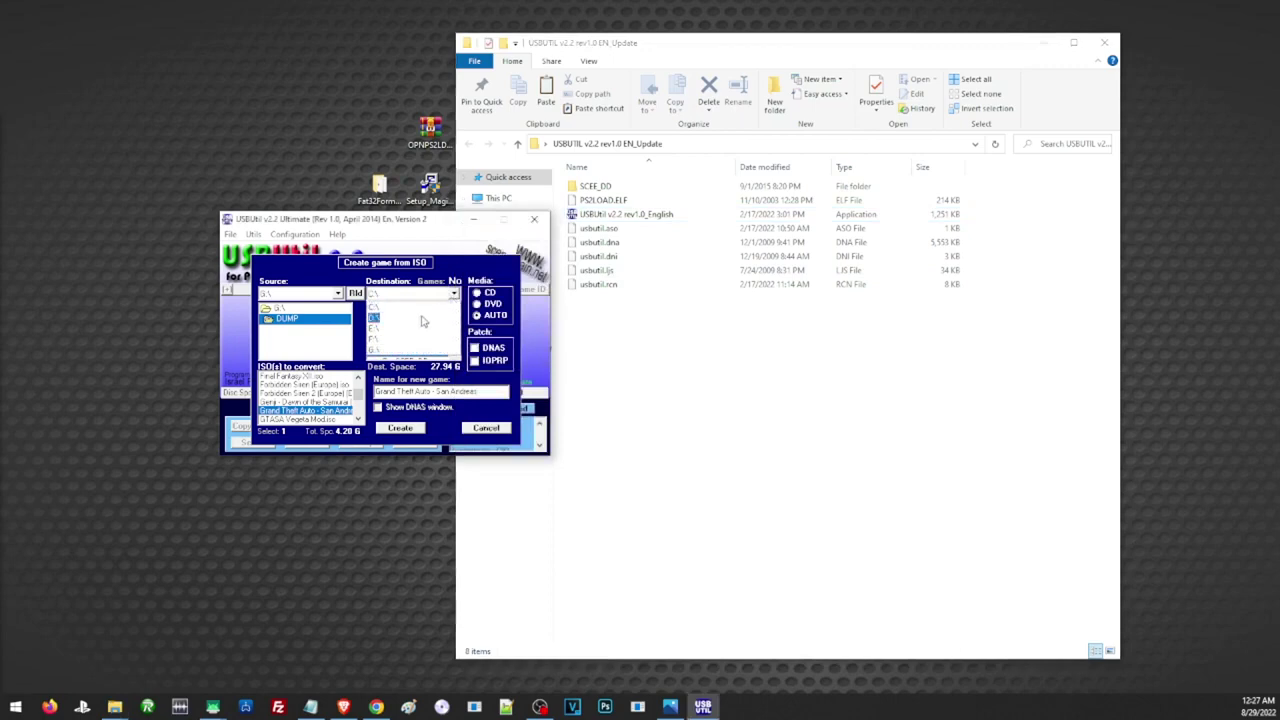
{"action": "left_click", "coordinate": [378, 341]}
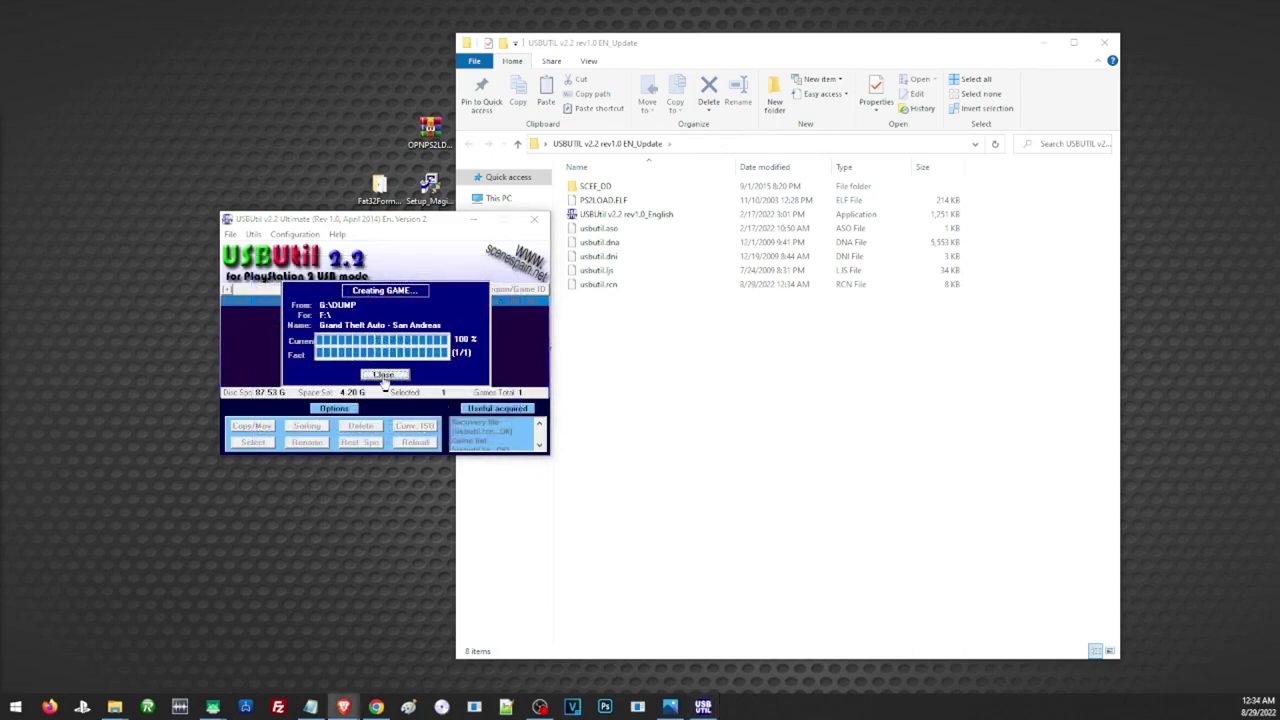
{"action": "left_click", "coordinate": [384, 375]}
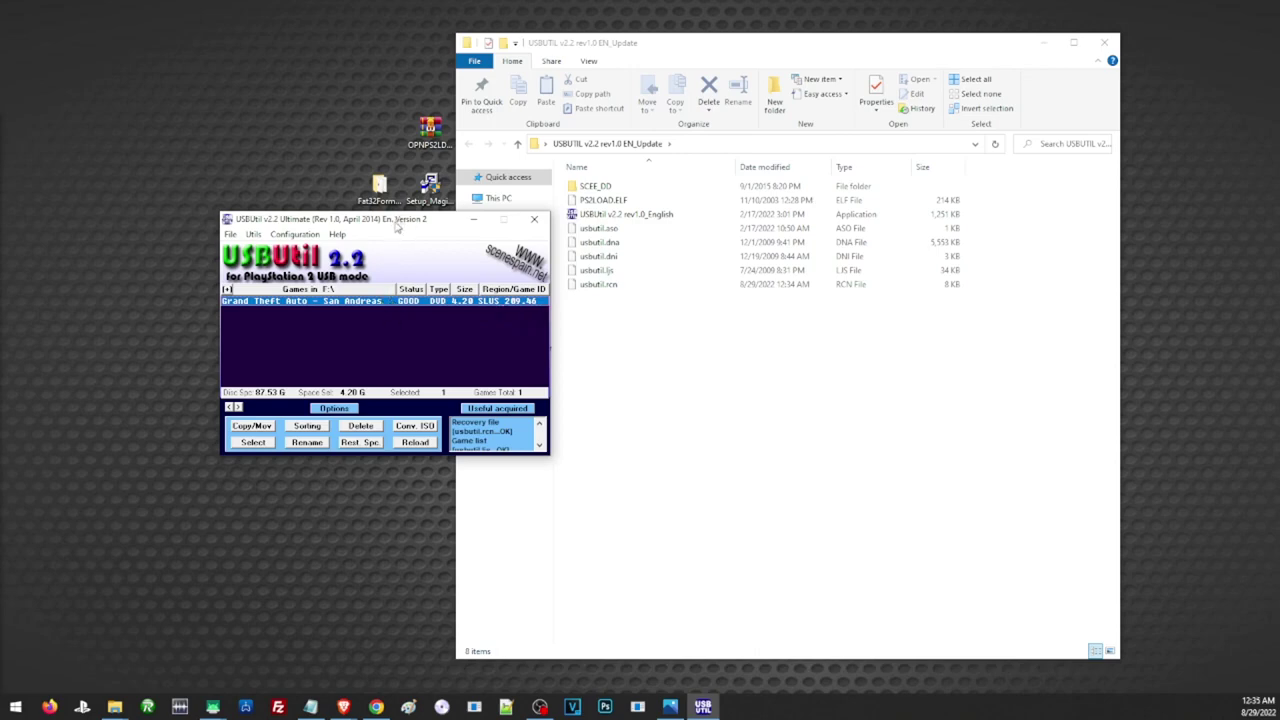
{"action": "left_click_drag", "start_coordinate": [399, 222], "coordinate": [321, 244]}
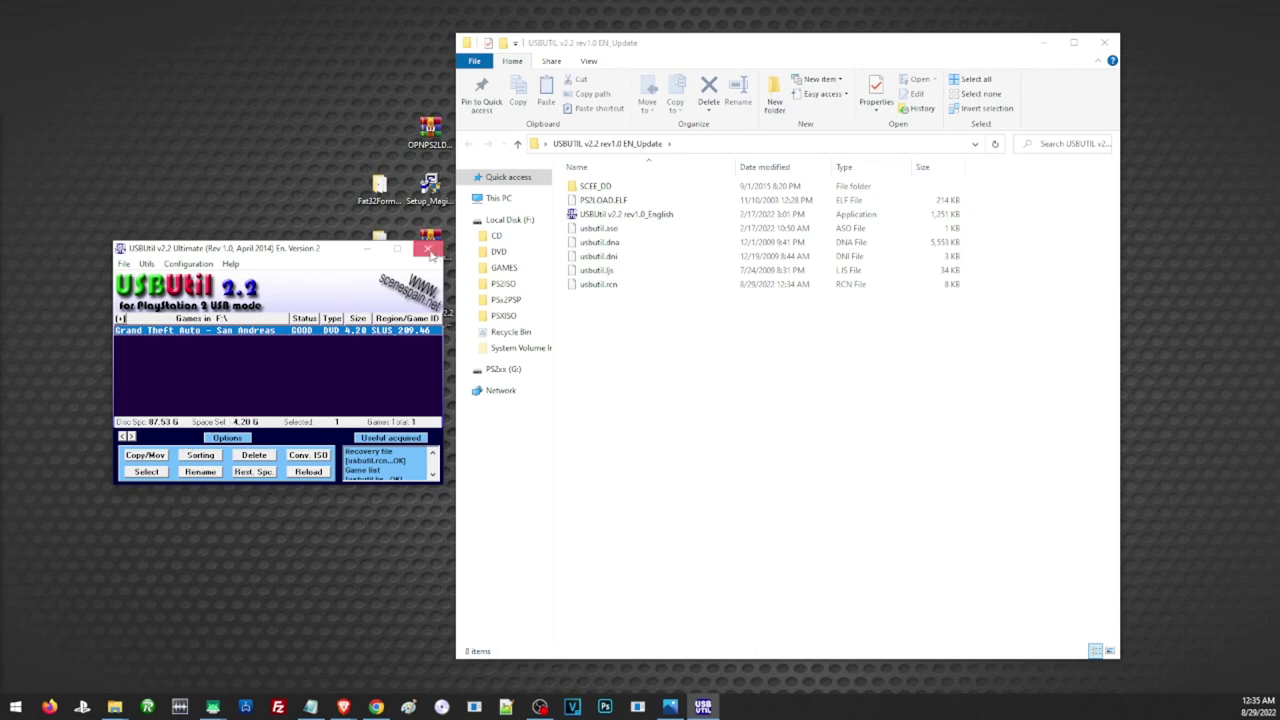
{"action": "left_click", "coordinate": [431, 253]}
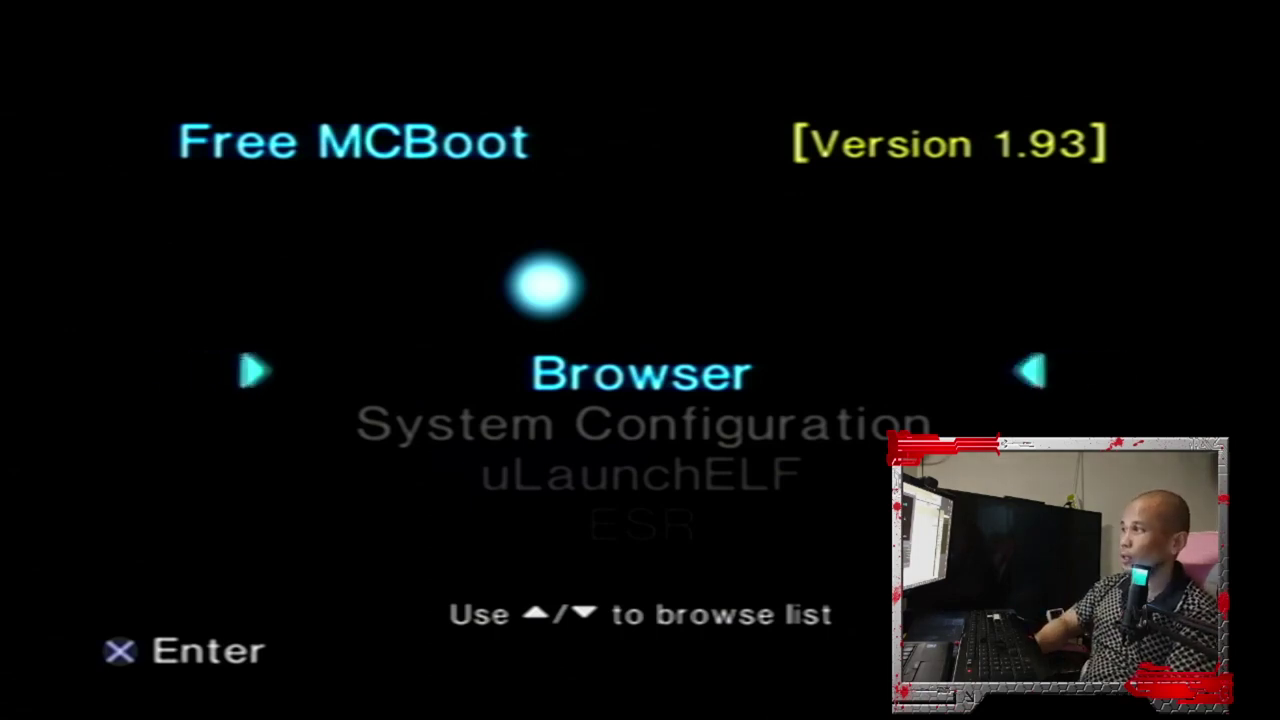
- Launch uLaunchELF from the Free MCBoot menu on the PS2 and open its FileBrowser
{"action": "key", "text": "Down"}
{"action": "key", "text": "Down"}
{"action": "key", "text": "Return"}
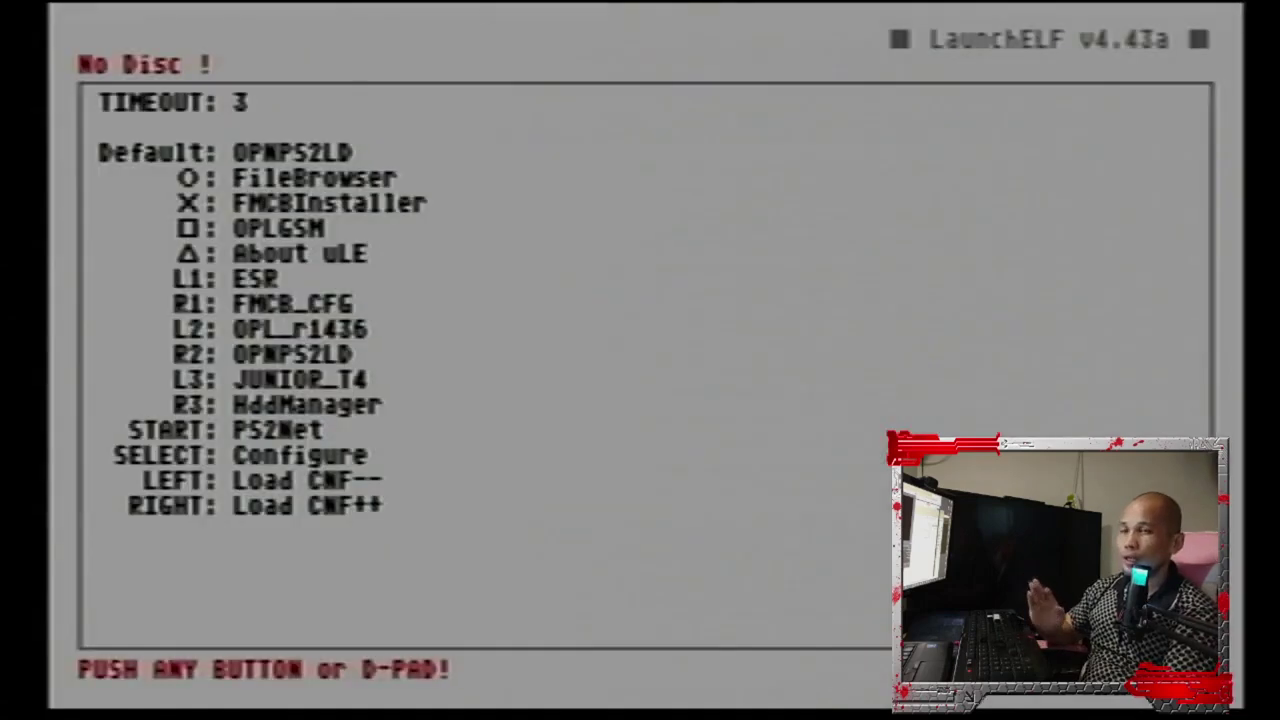
{"action": "key", "text": "Down"}
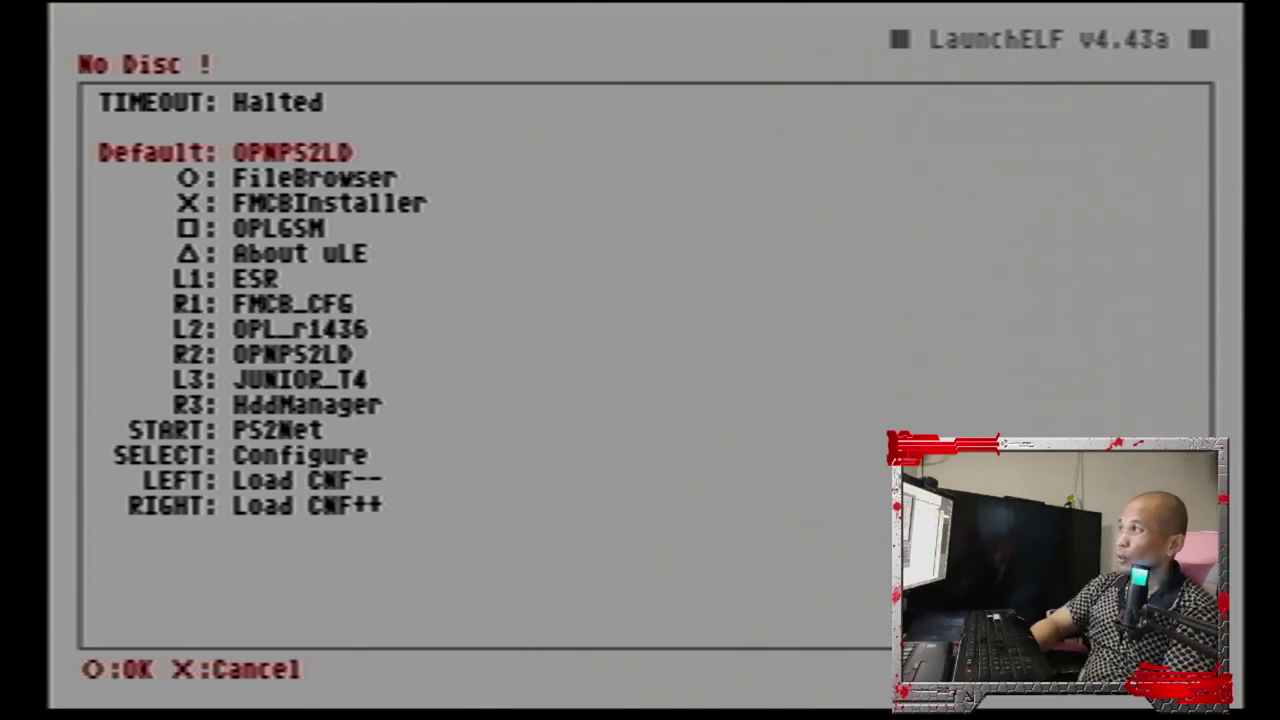
{"action": "key", "text": "Return"}
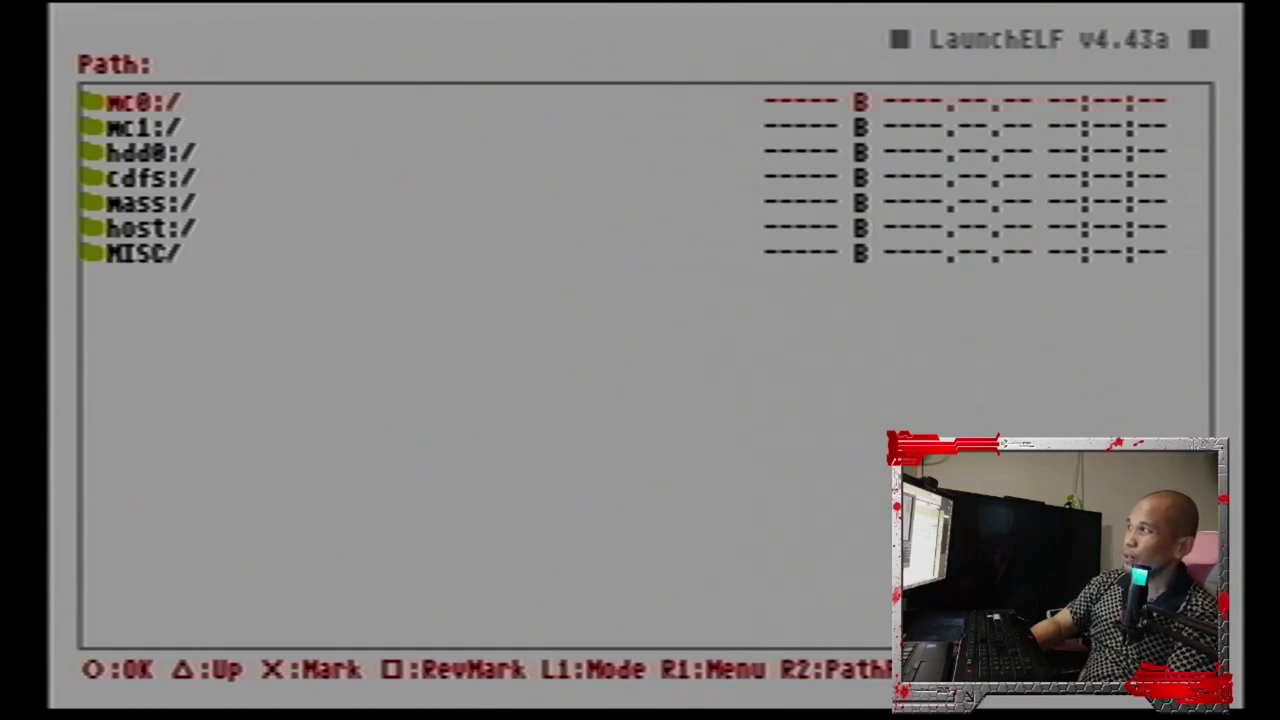
- Open the mass:/ device in the file browser to list the USB drive's contents
{"action": "key", "text": "Down"}
{"action": "key", "text": "Down"}
{"action": "key", "text": "Down"}
{"action": "key", "text": "Down"}
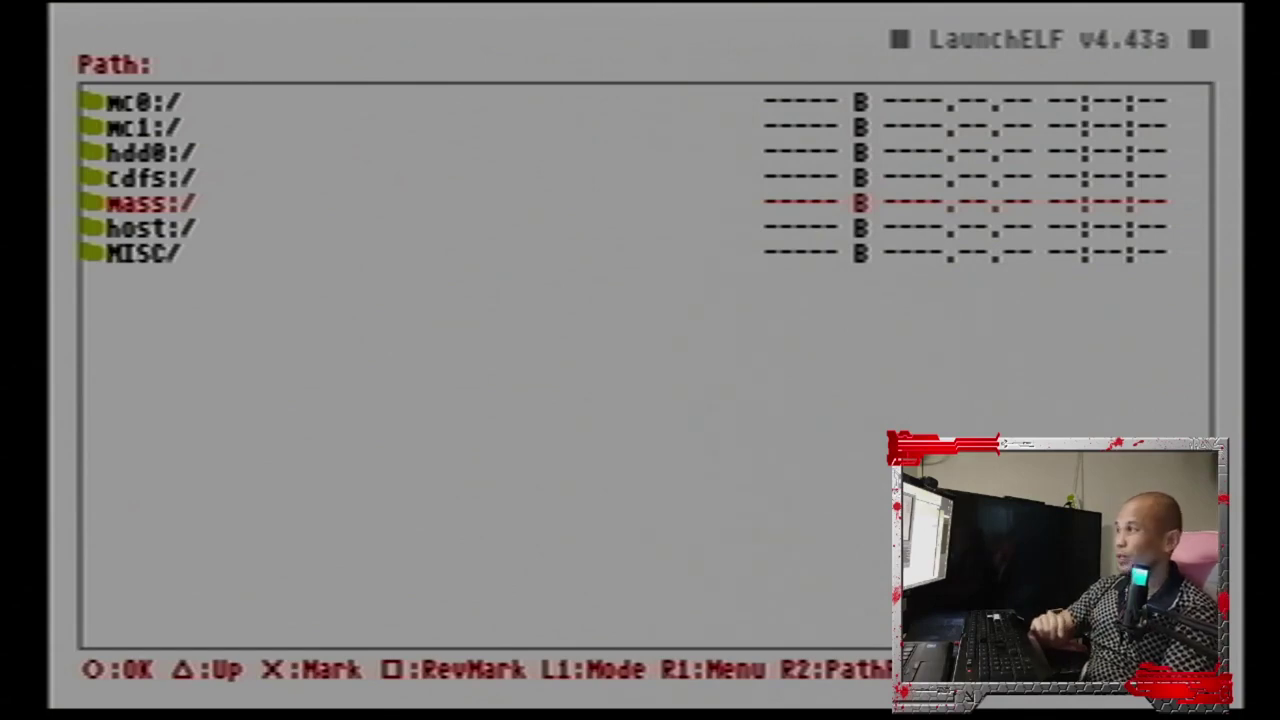
{"action": "key", "text": "Return"}
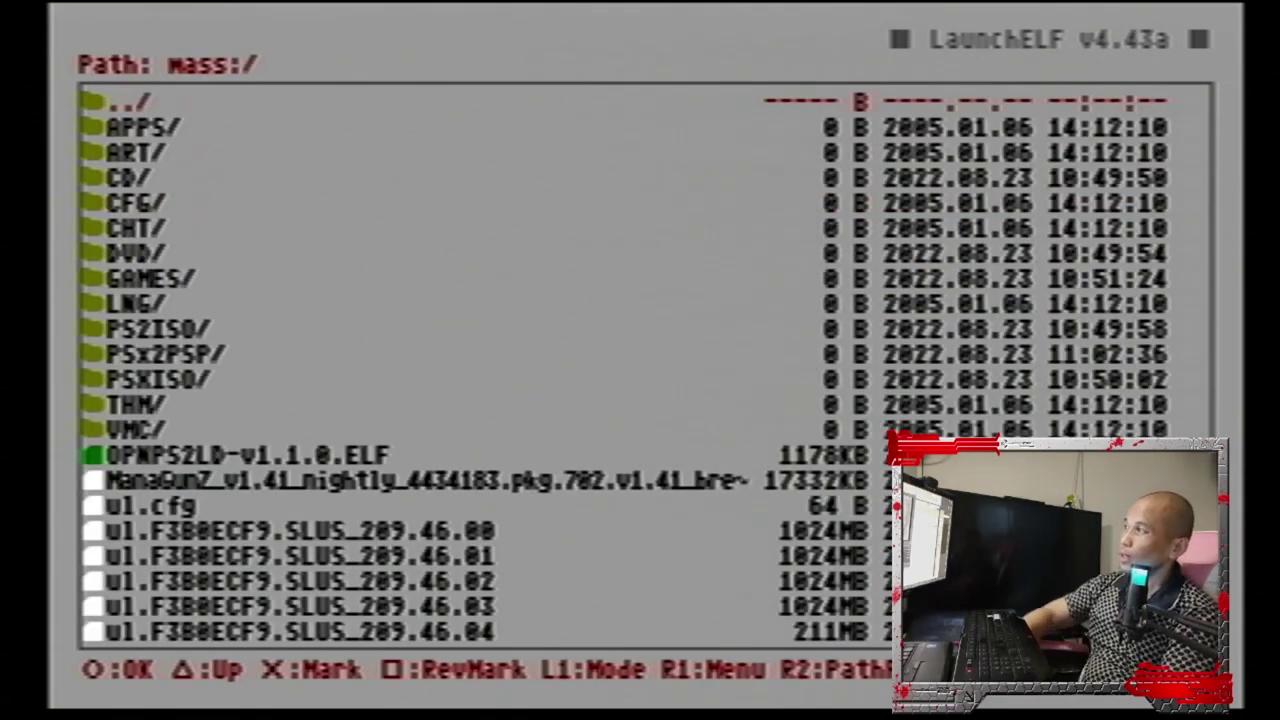
- Move down the mass:/ listing past the game folders toward OPNPS2LD-v1.1.0.ELF
{"action": "key", "text": "Down"}
{"action": "key", "text": "Down"}
{"action": "key", "text": "Down"}
{"action": "key", "text": "Down"}
{"action": "key", "text": "Down"}
{"action": "key", "text": "Down"}
{"action": "key", "text": "Down"}
{"action": "key", "text": "Down"}
{"action": "key", "text": "Down"}
{"action": "key", "text": "Down"}
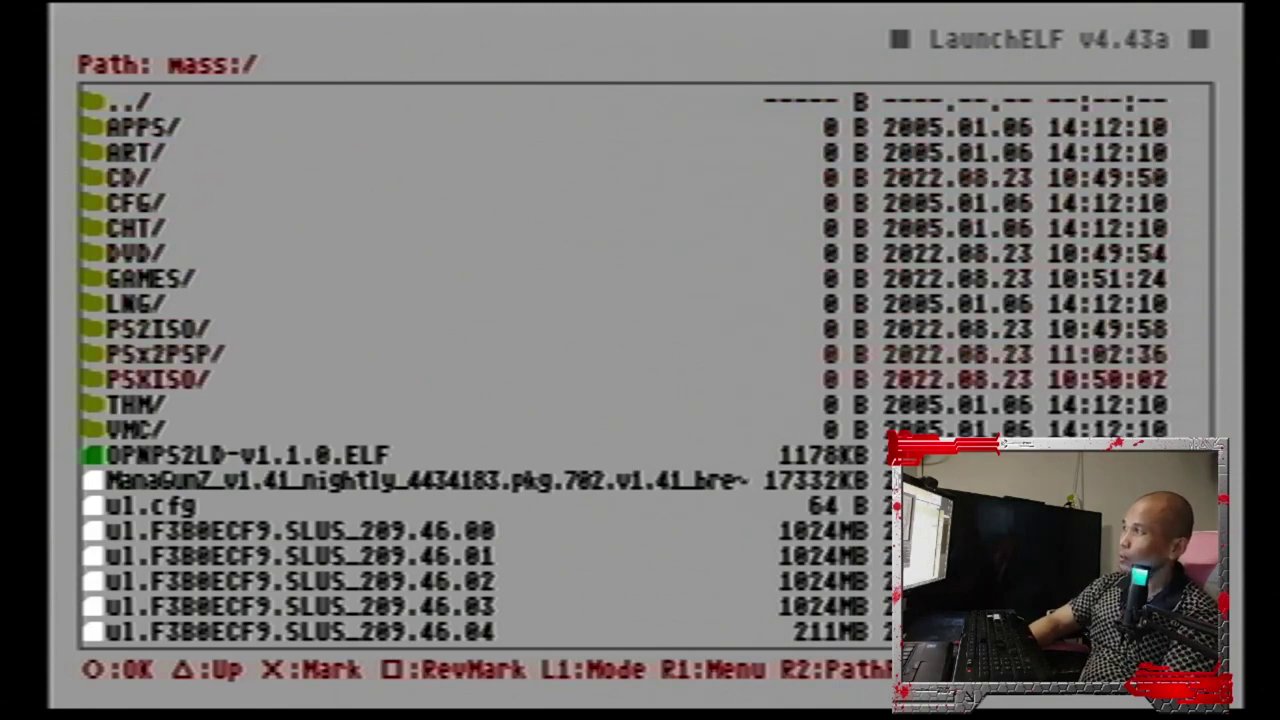